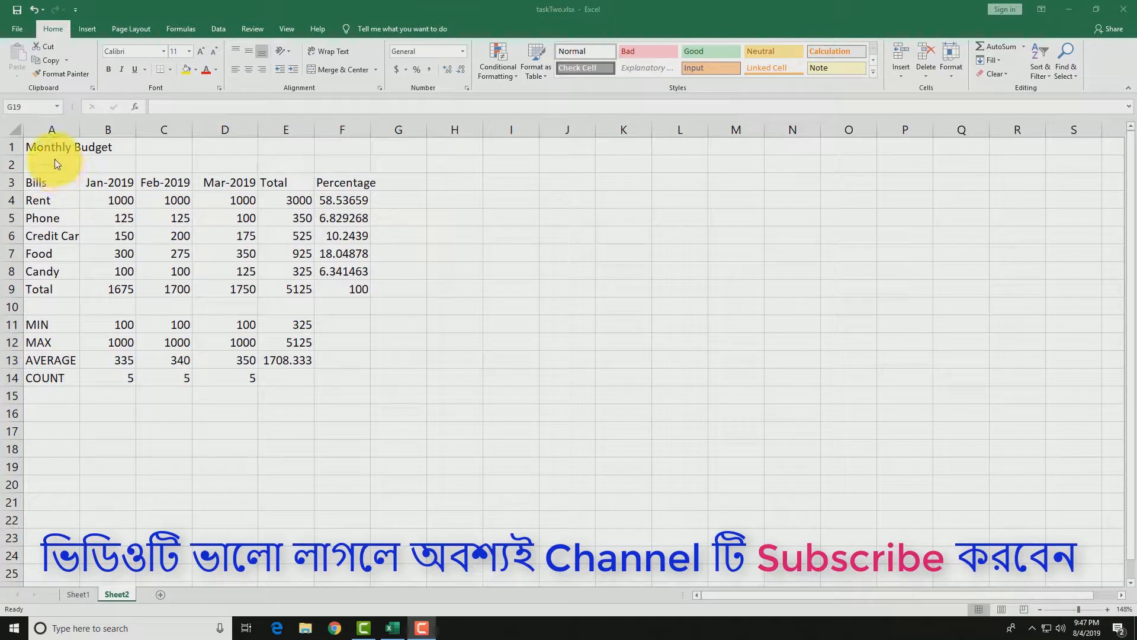
# Step: Review the bill names in column A of the Monthly Budget table, from Rent through Candy
pyautogui.click(40, 197)
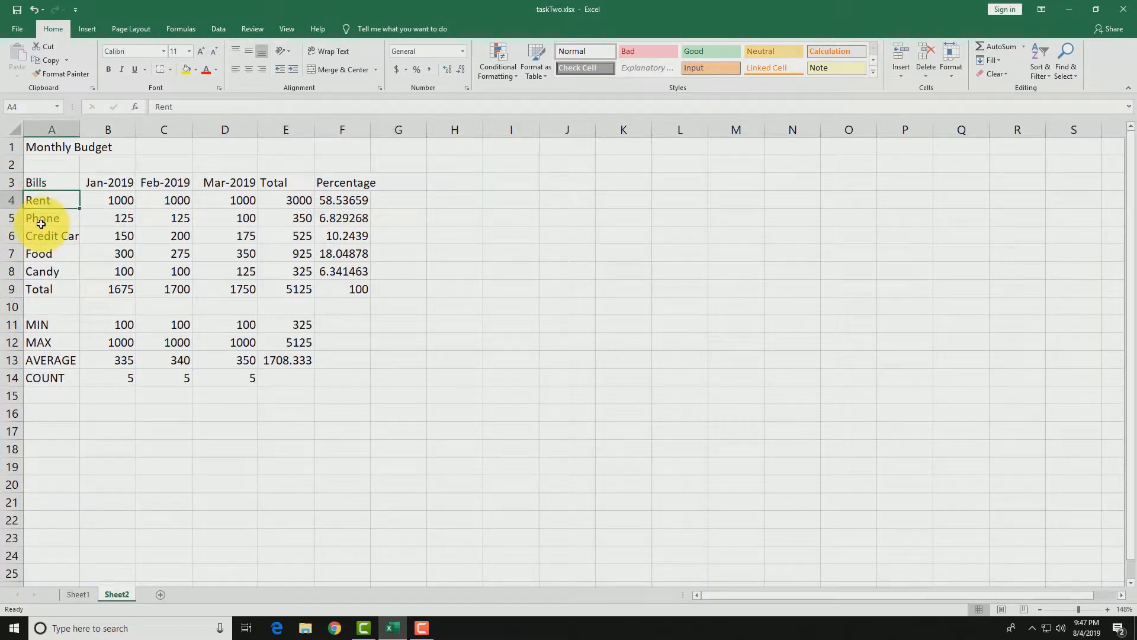
pyautogui.click(42, 219)
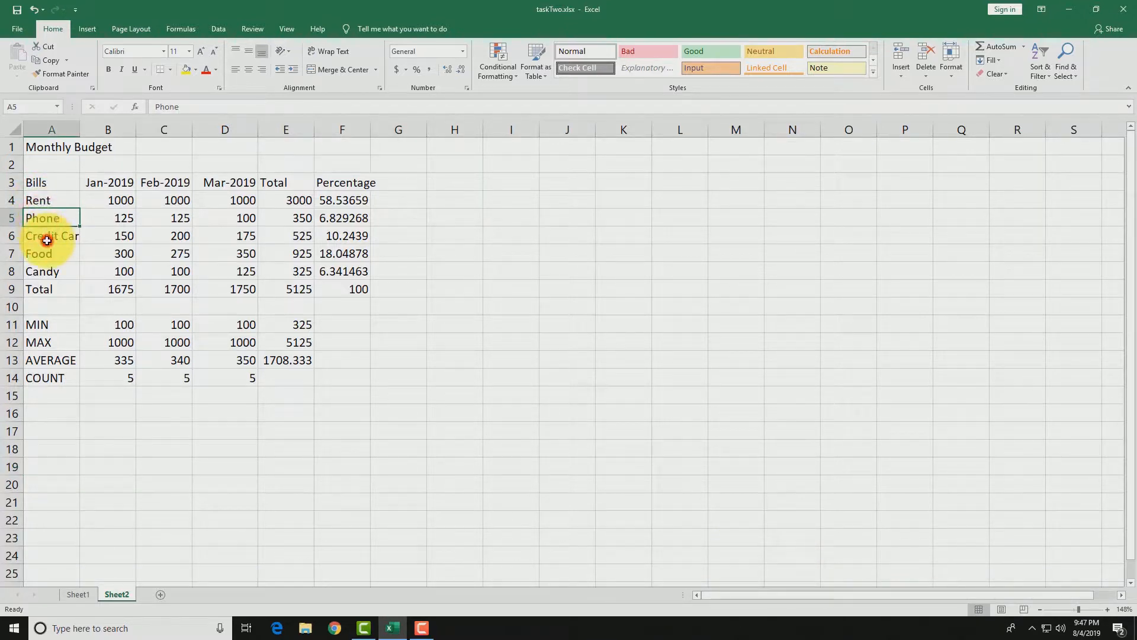
pyautogui.click(41, 236)
pyautogui.click(42, 256)
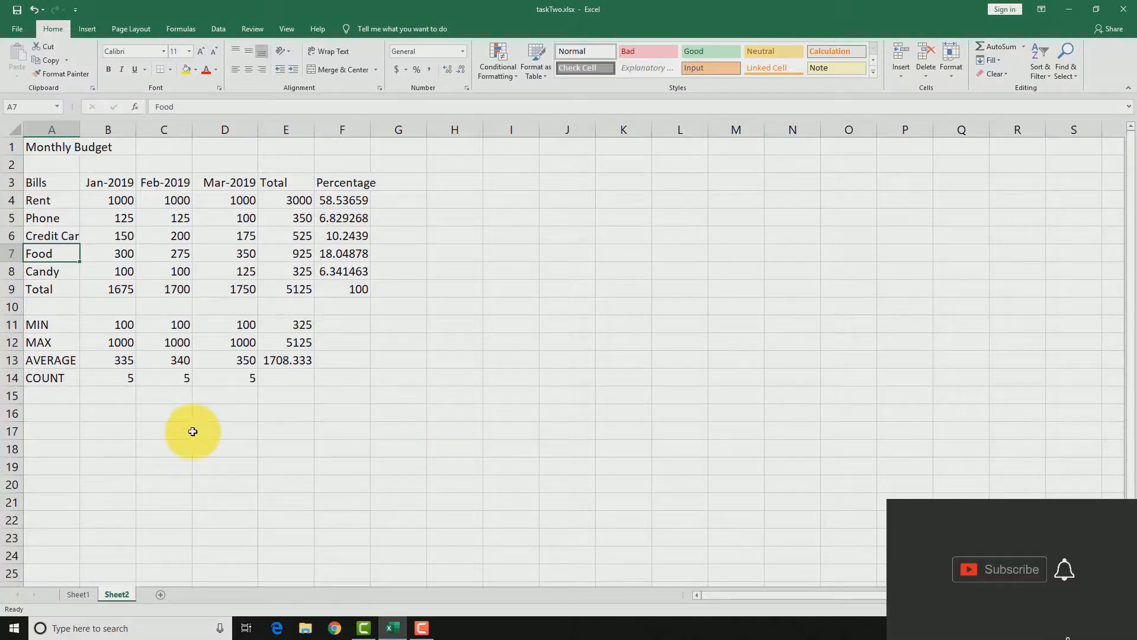
pyautogui.click(40, 218)
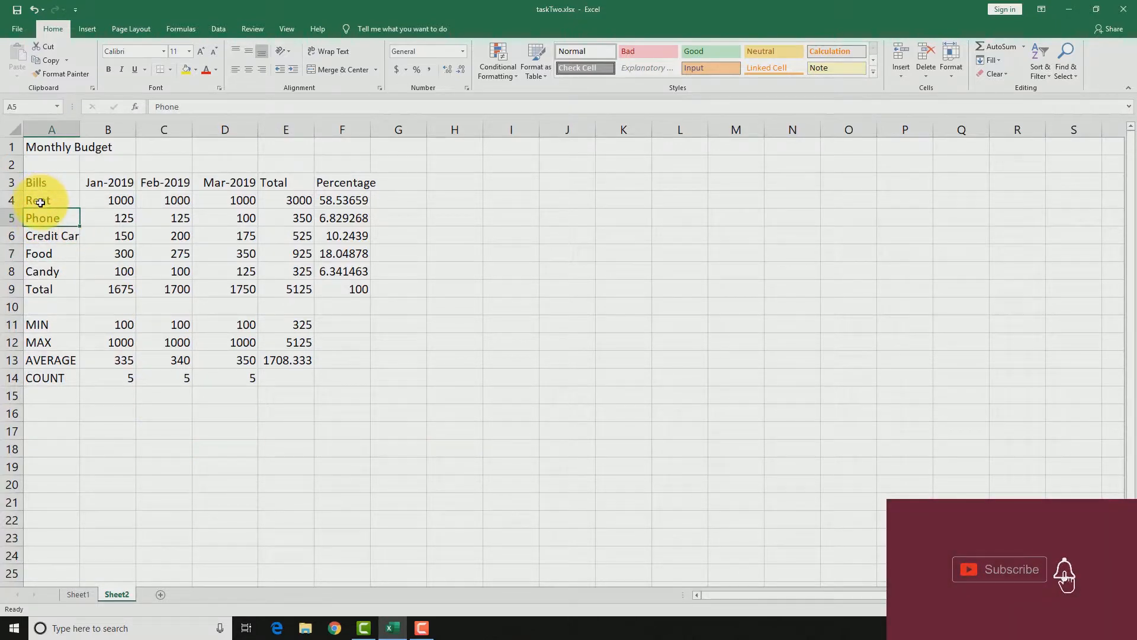
pyautogui.click(42, 201)
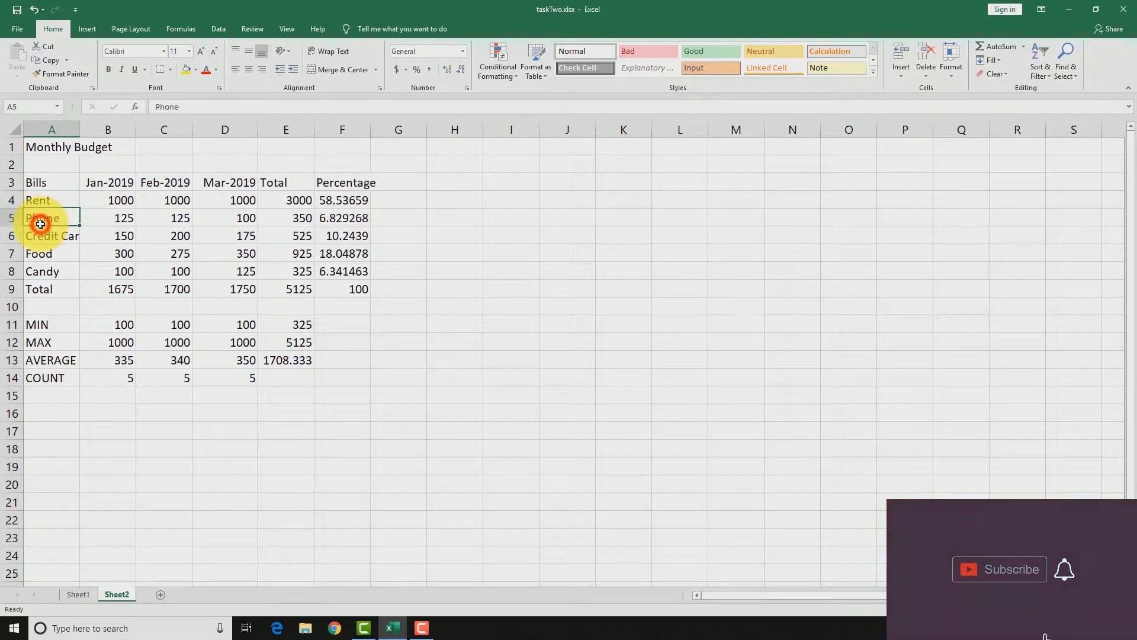
pyautogui.click(39, 224)
pyautogui.click(39, 235)
pyautogui.click(45, 254)
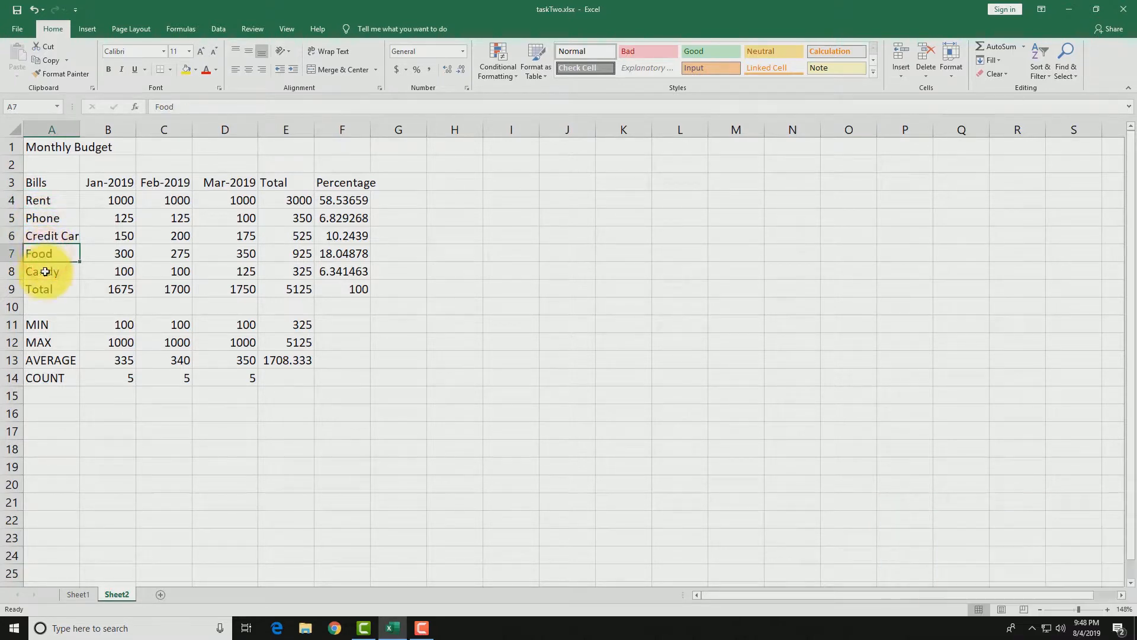
pyautogui.click(41, 272)
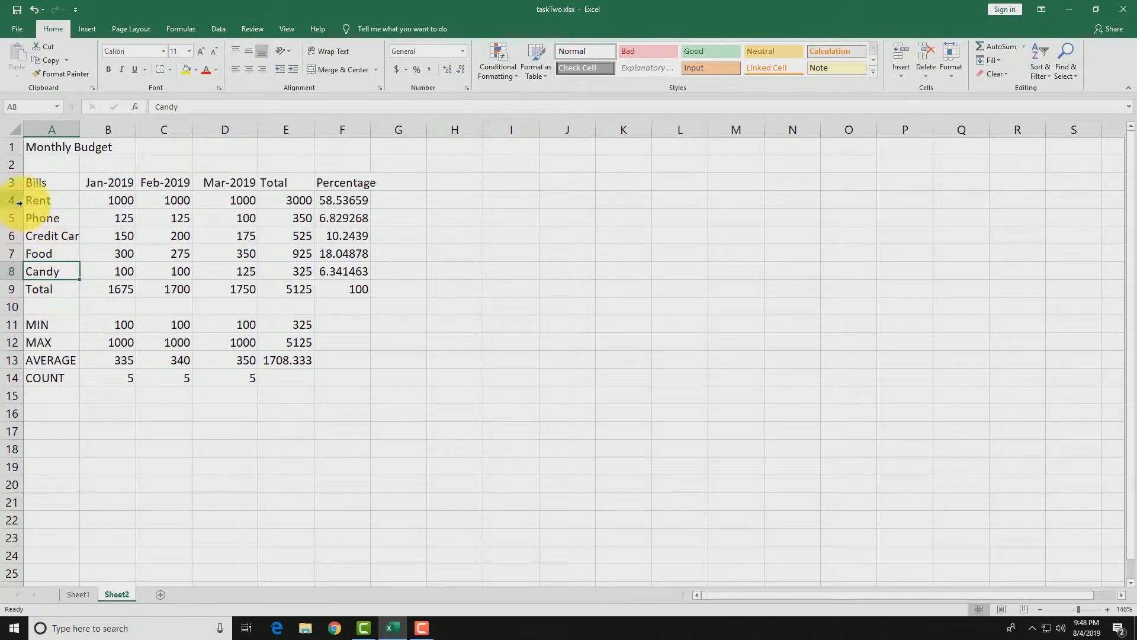
pyautogui.click(49, 203)
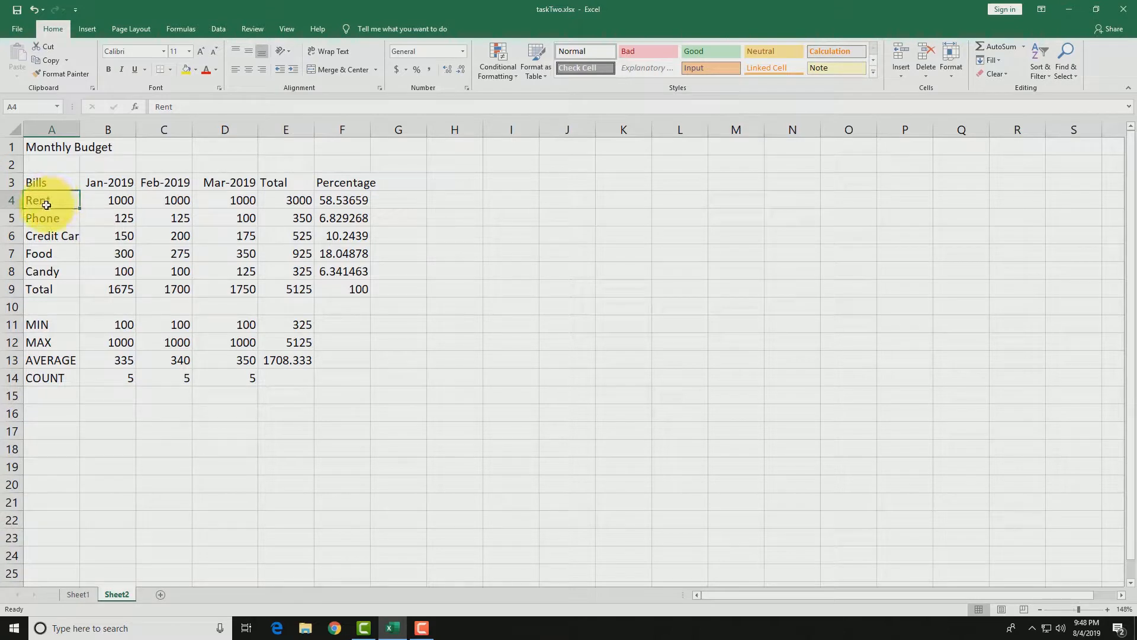
pyautogui.click(51, 272)
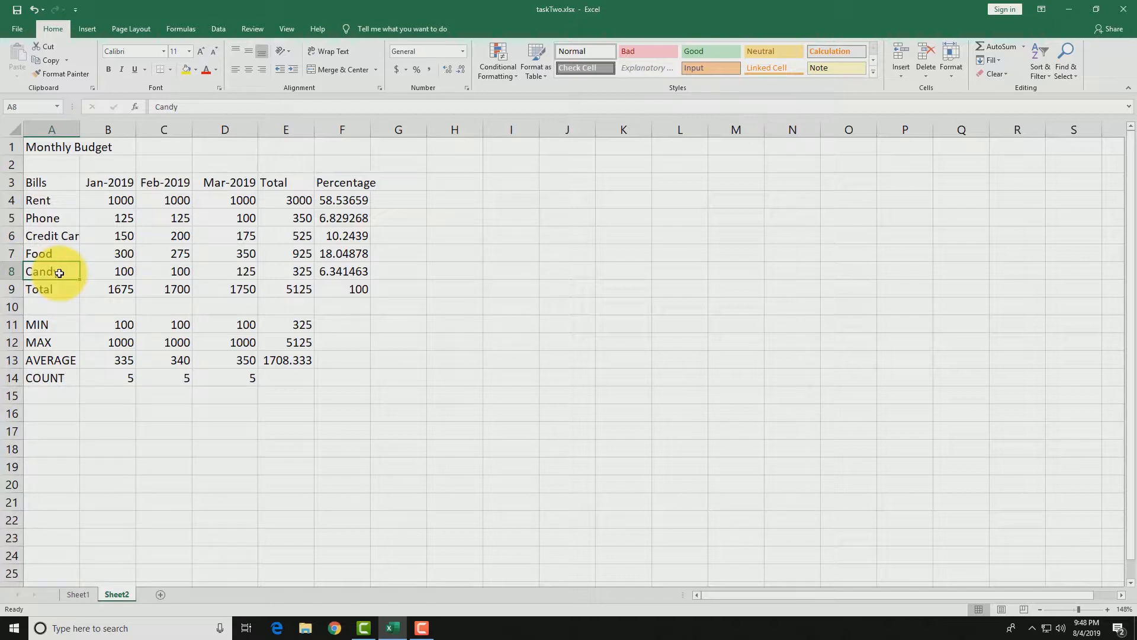
pyautogui.click(45, 238)
pyautogui.click(45, 249)
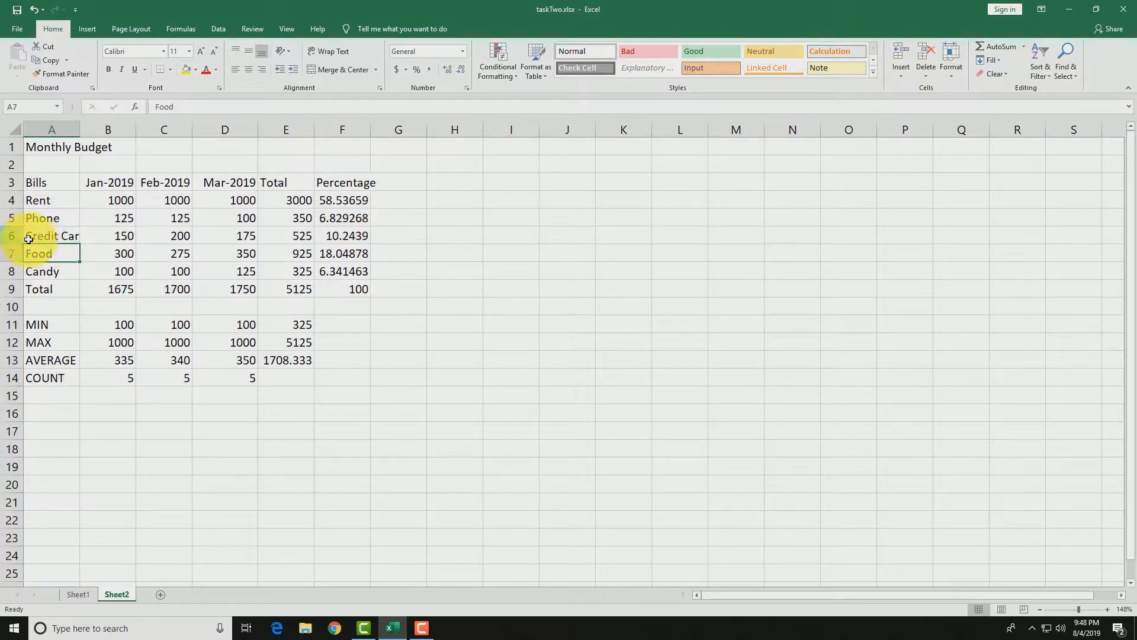
# Step: Insert a new row between Rent and Phone and label it Water in column A
pyautogui.click(43, 220)
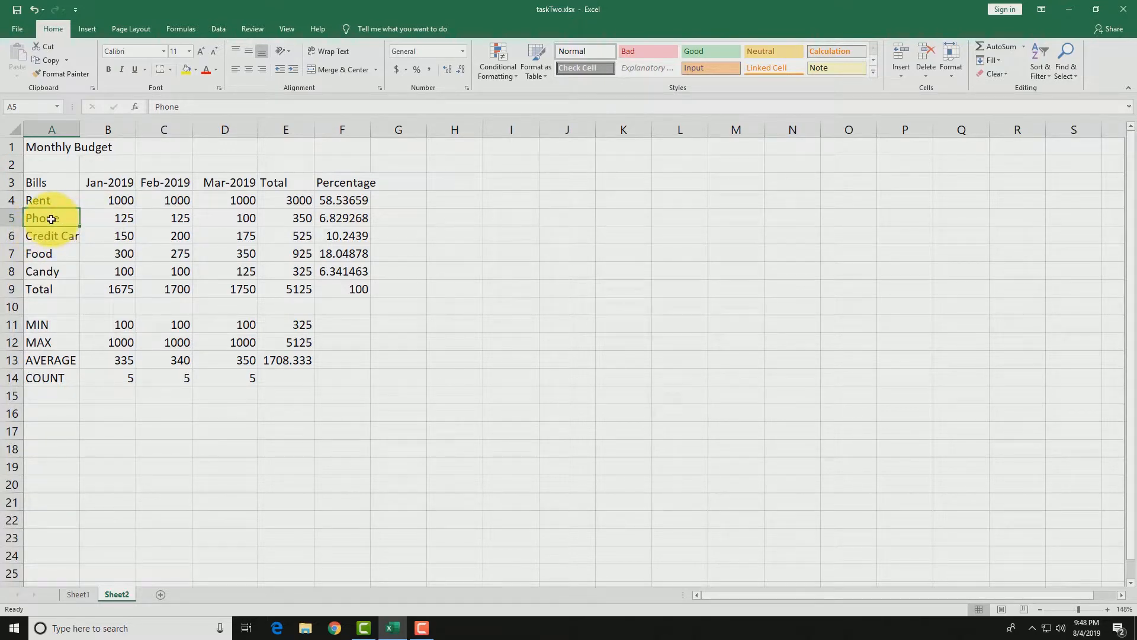
pyautogui.click(11, 218)
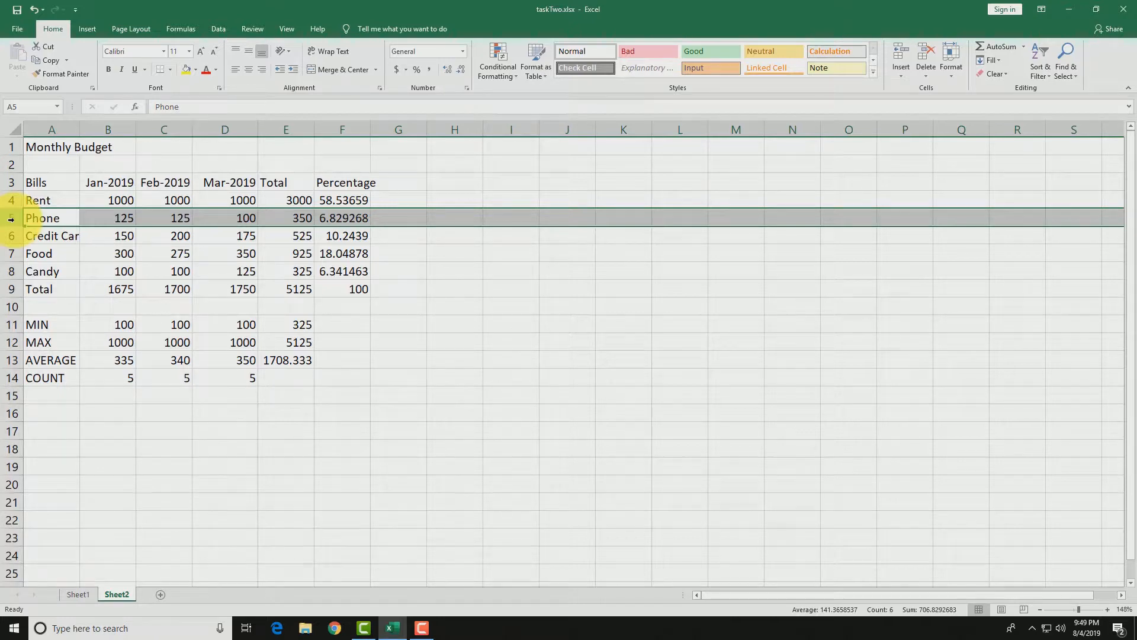
pyautogui.hotkey('ctrl', 'shift', '+')
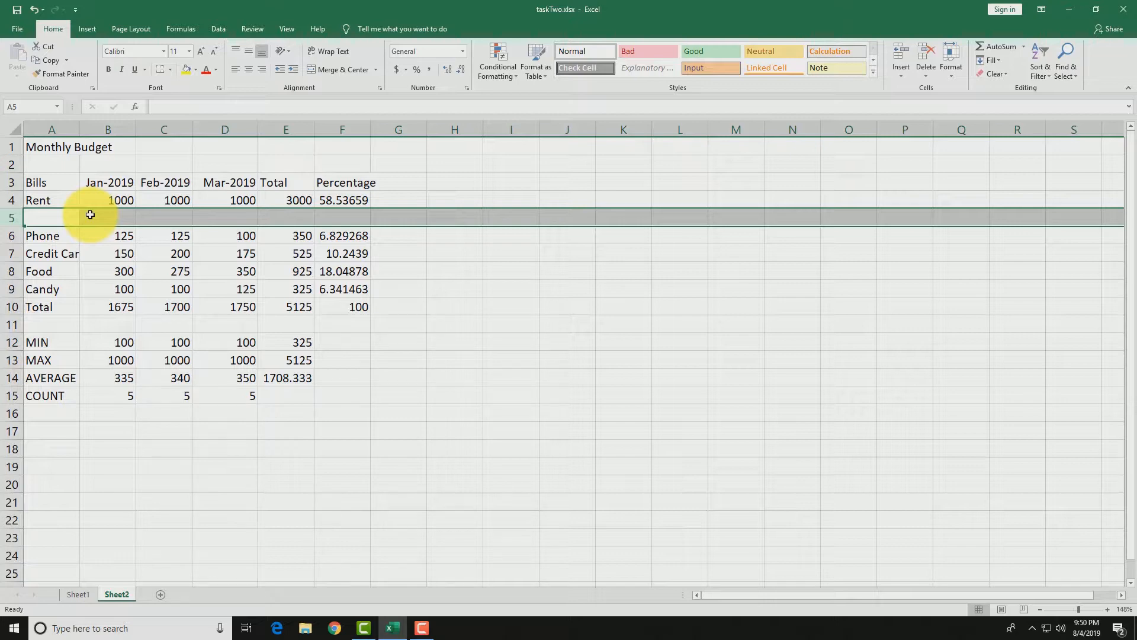
pyautogui.click(59, 216)
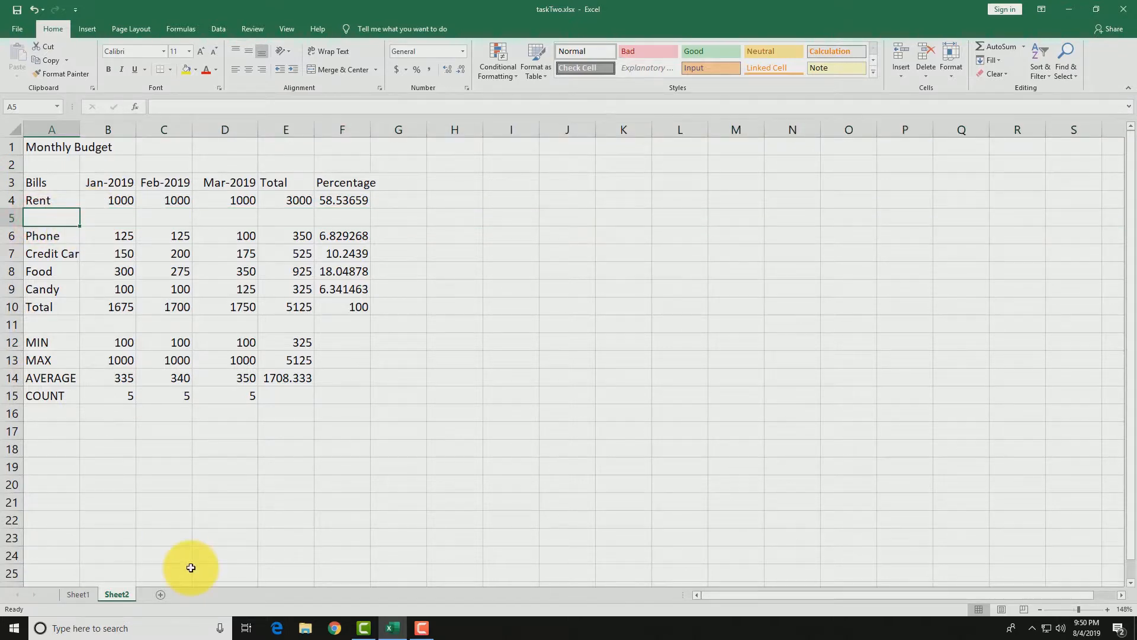
pyautogui.write('Water')
pyautogui.press('Tab')
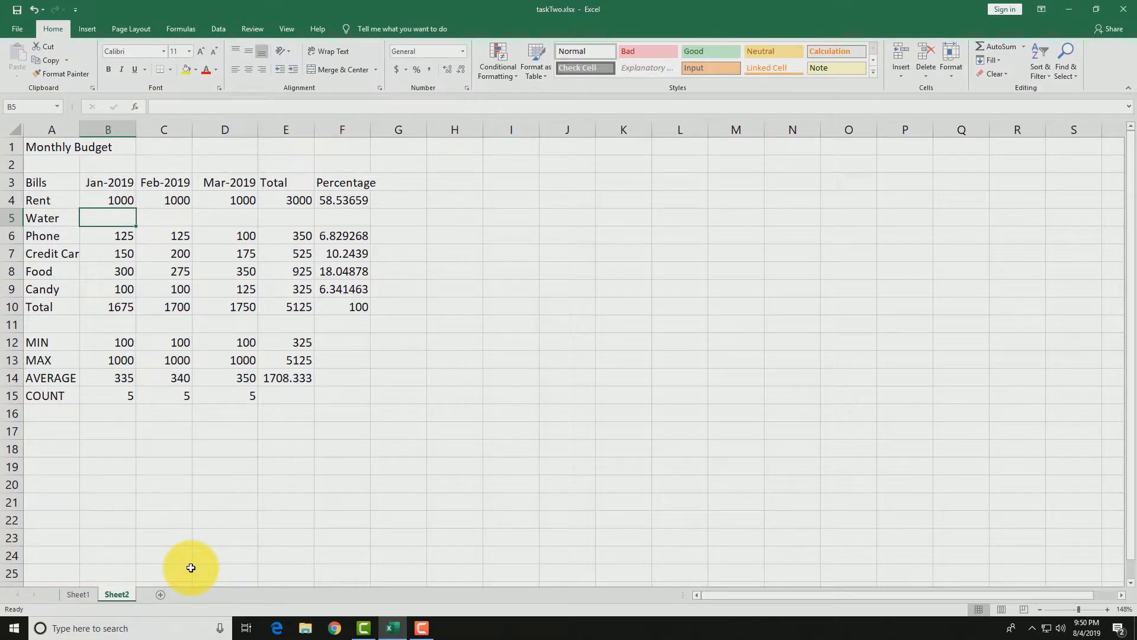
# Step: Enter 50 as the Water bill for Jan-2019 and fill it across to Feb-2019 and Mar-2019
pyautogui.write('50')
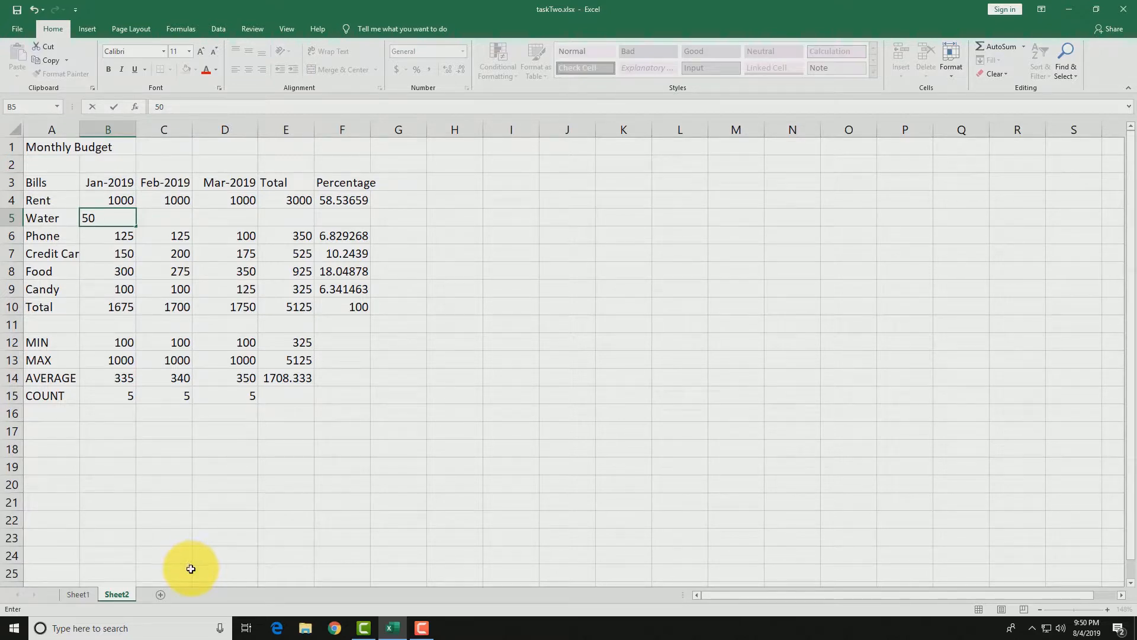
pyautogui.click(160, 216)
pyautogui.click(120, 224)
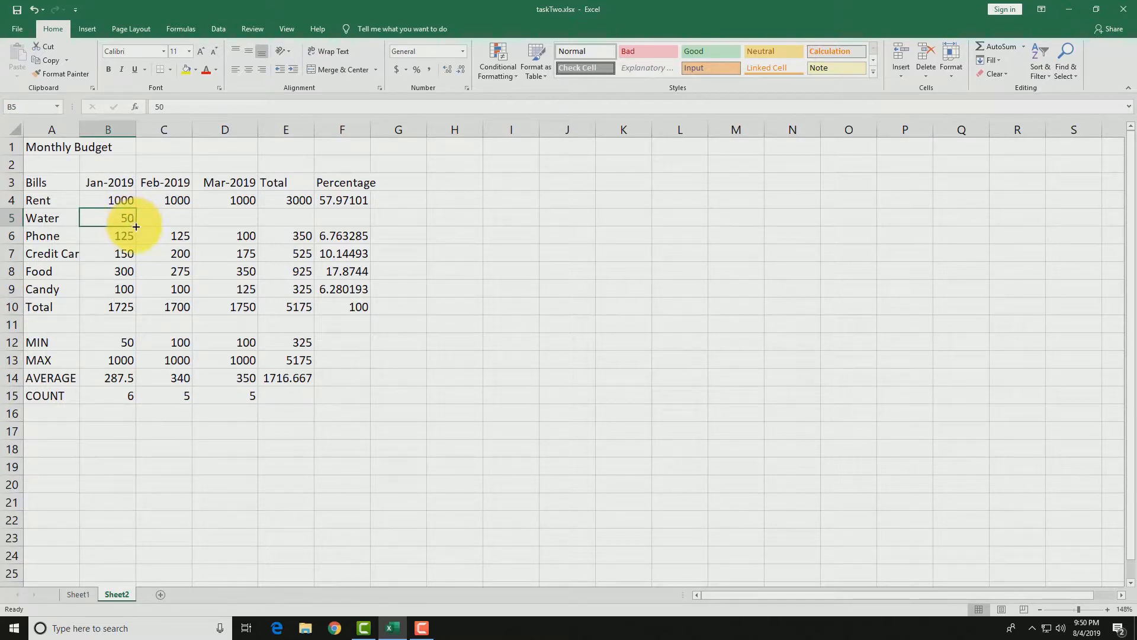
pyautogui.moveTo(136, 226); pyautogui.dragTo(229, 219)
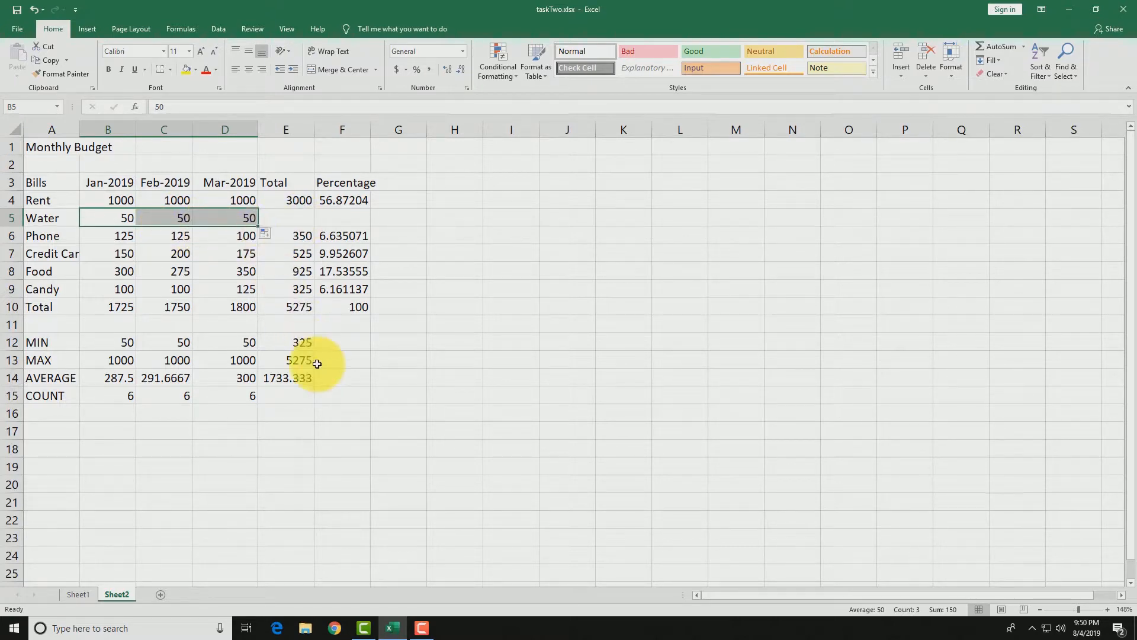
# Step: Check Rent's SUM formula in E4 and copy it into the Water row's Total cell, E5
pyautogui.click(287, 219)
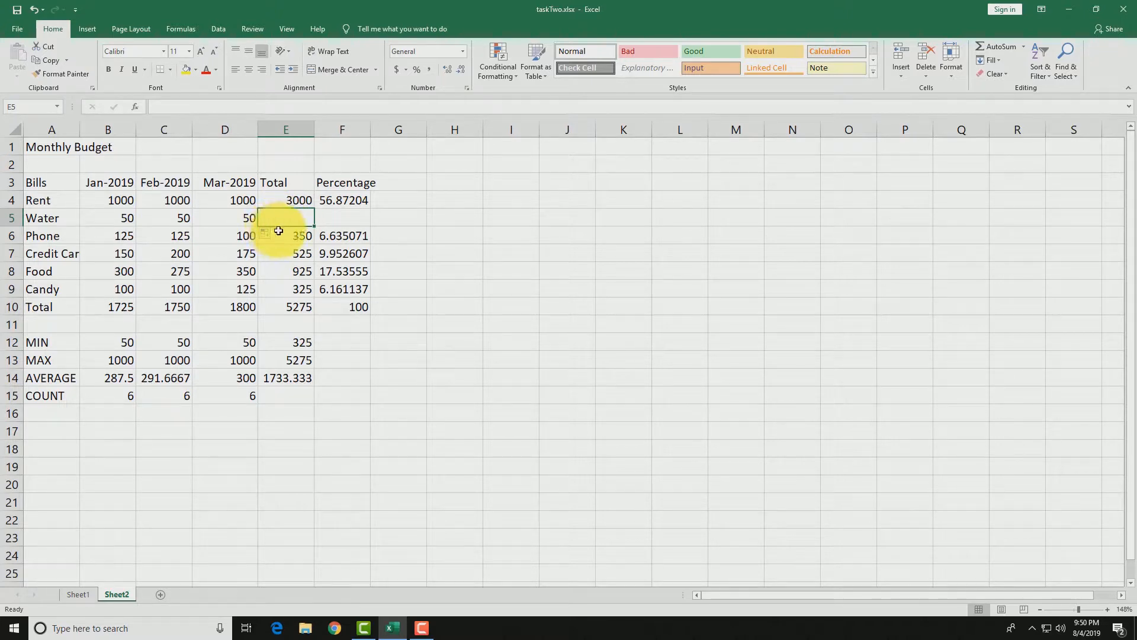
pyautogui.click(225, 219)
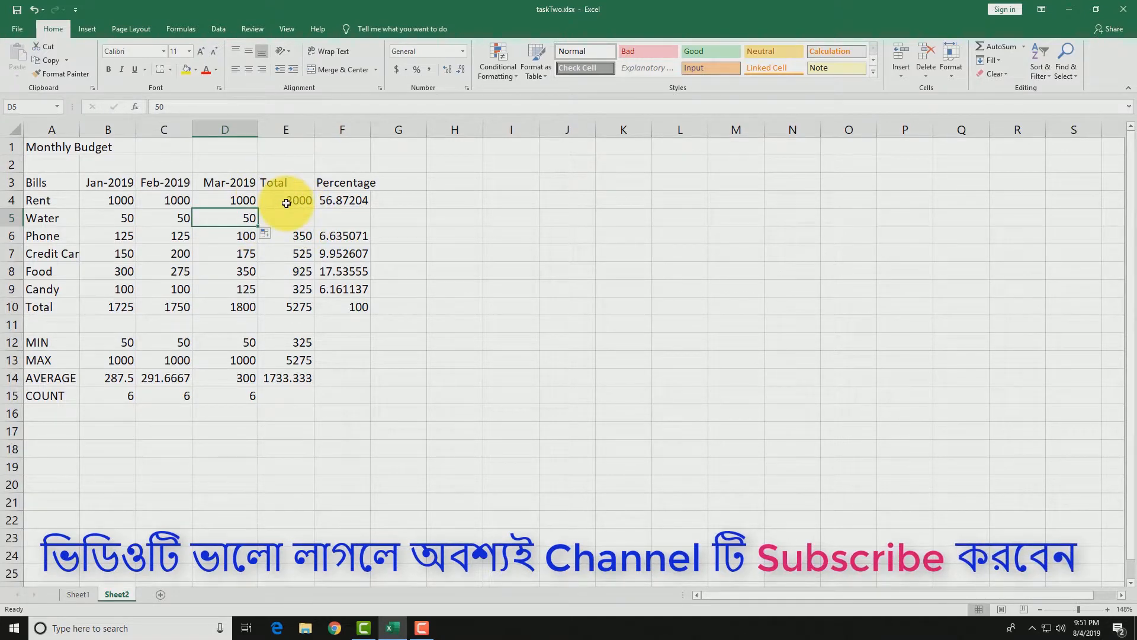
pyautogui.click(270, 192)
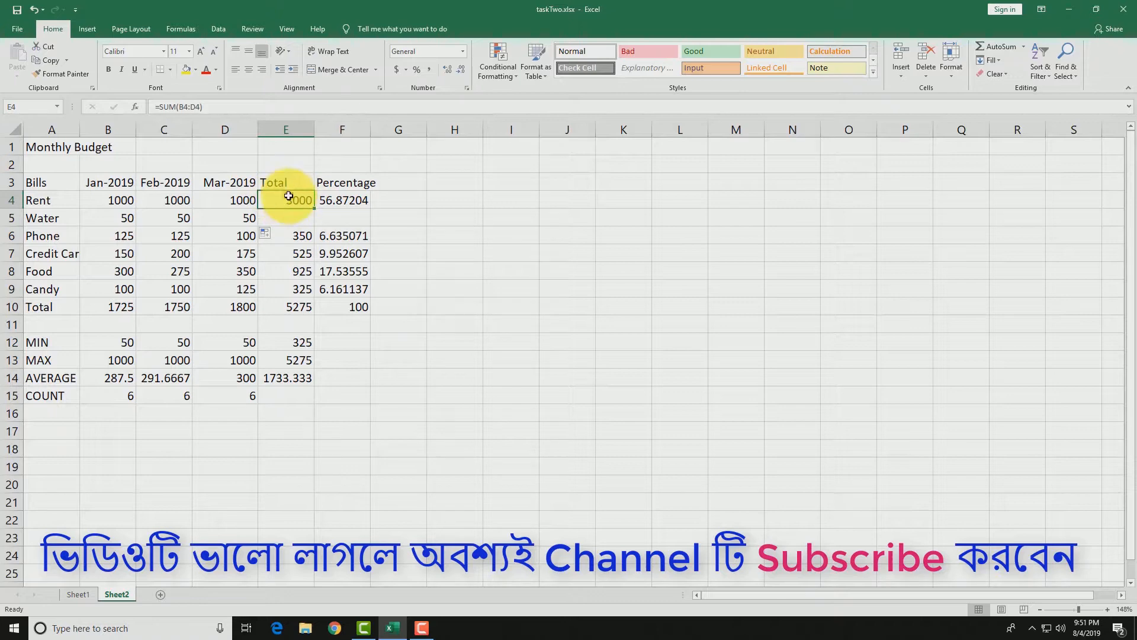
pyautogui.doubleClick(290, 199)
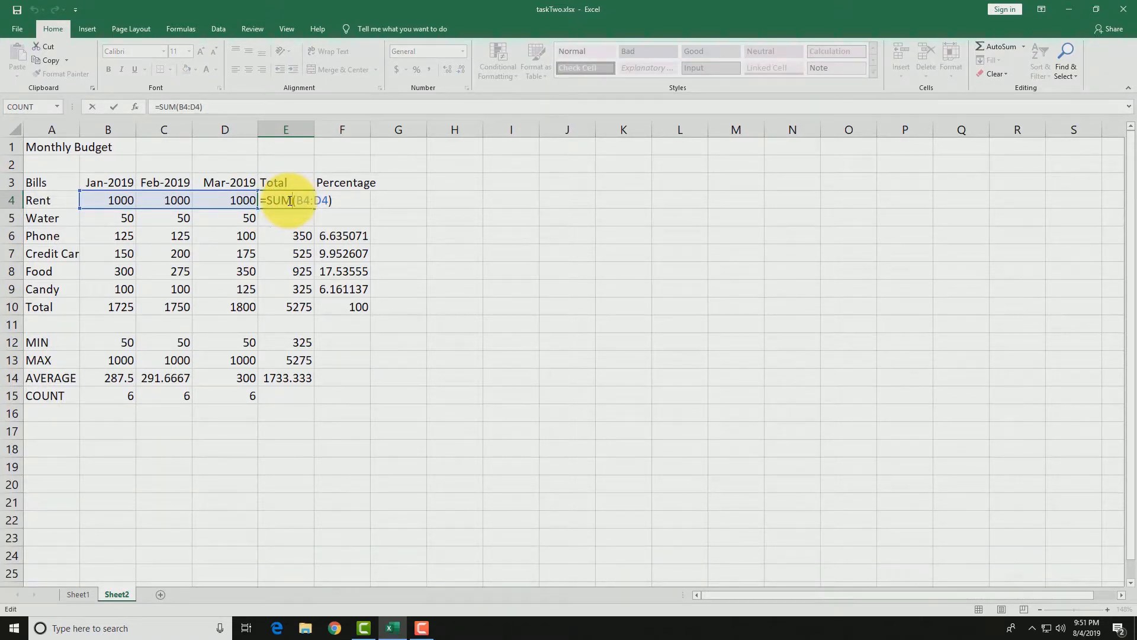
pyautogui.press('Escape')
pyautogui.click(294, 218)
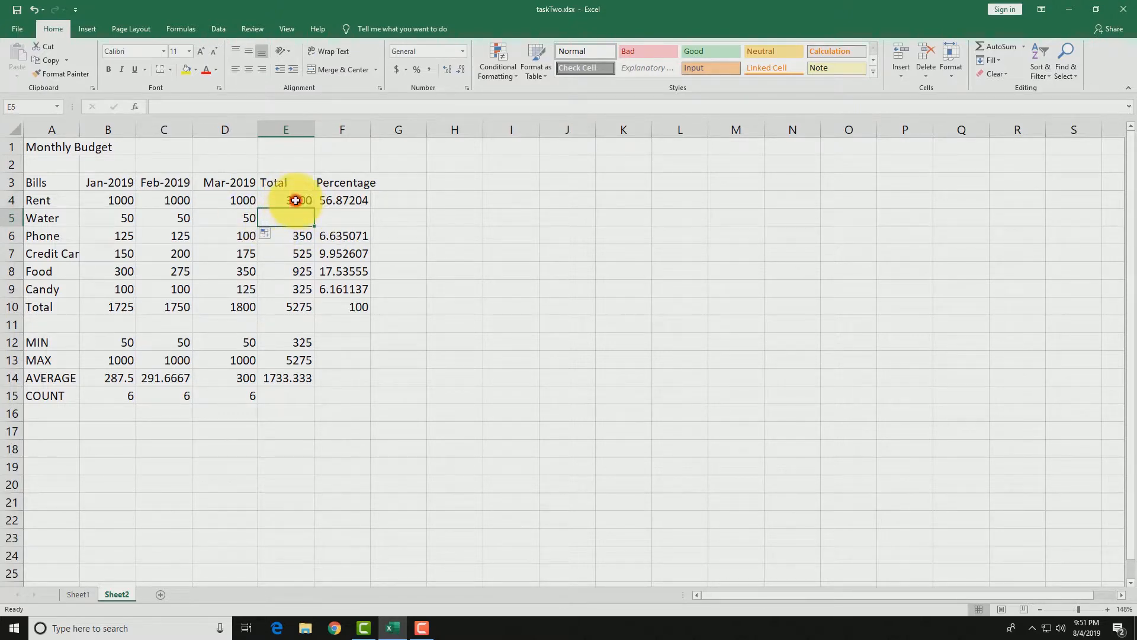
pyautogui.click(295, 200)
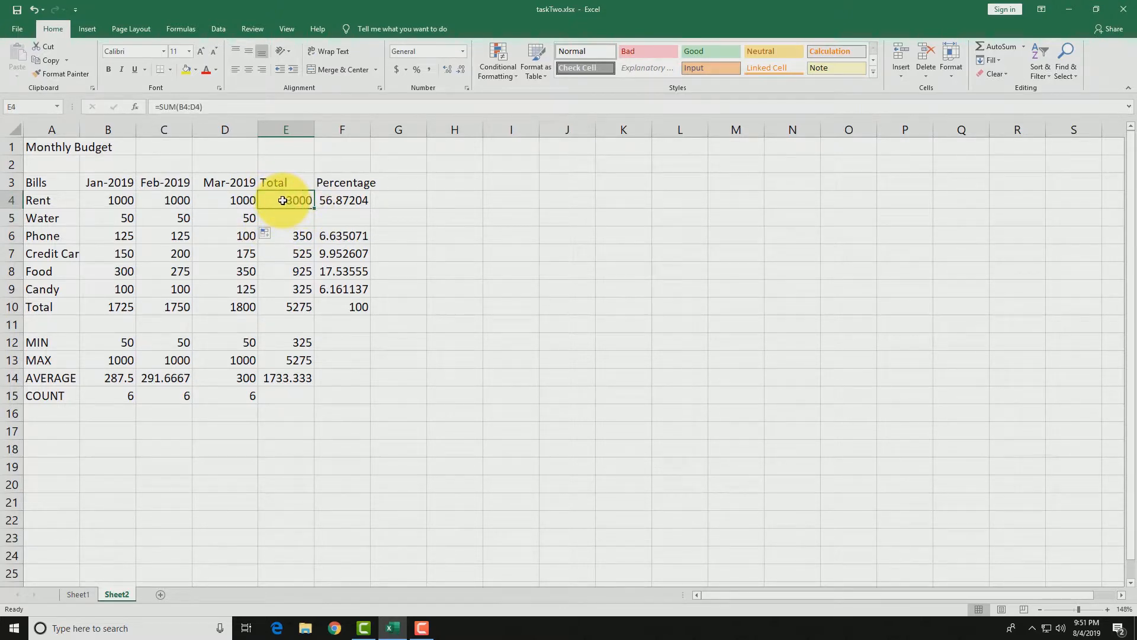
pyautogui.hotkey('ctrl', 'c')
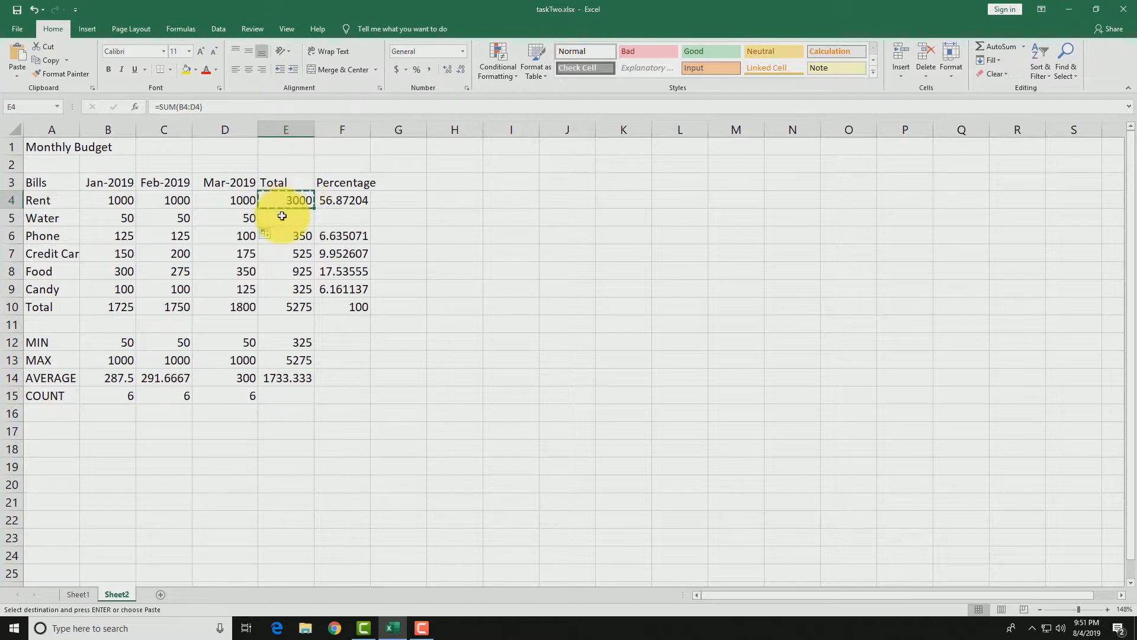
pyautogui.click(285, 219)
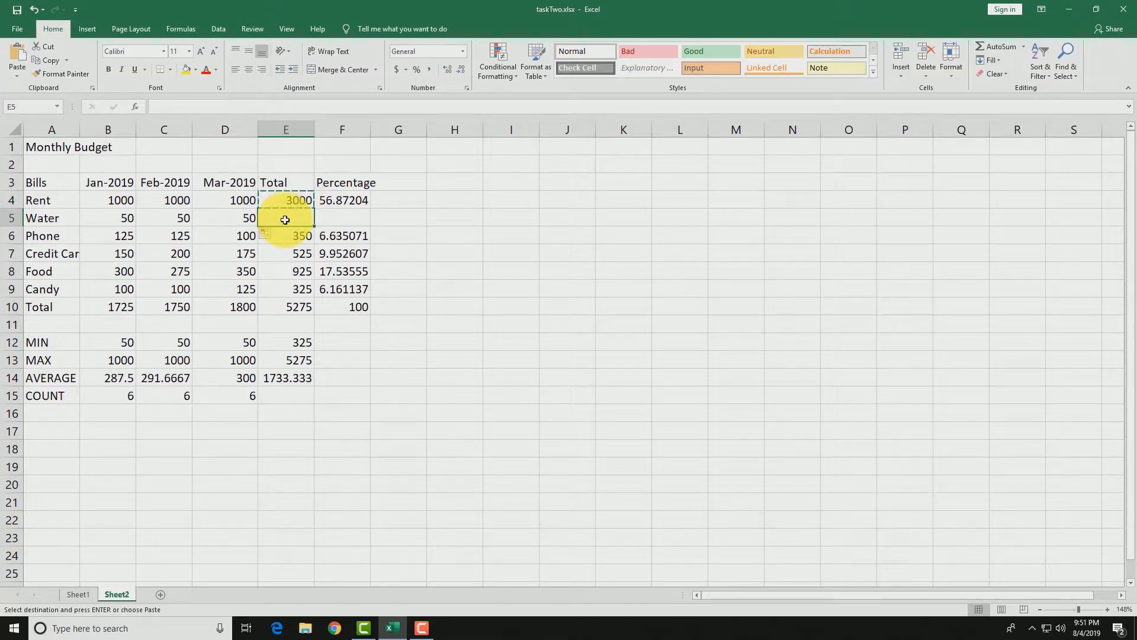
pyautogui.hotkey('ctrl', 'v')
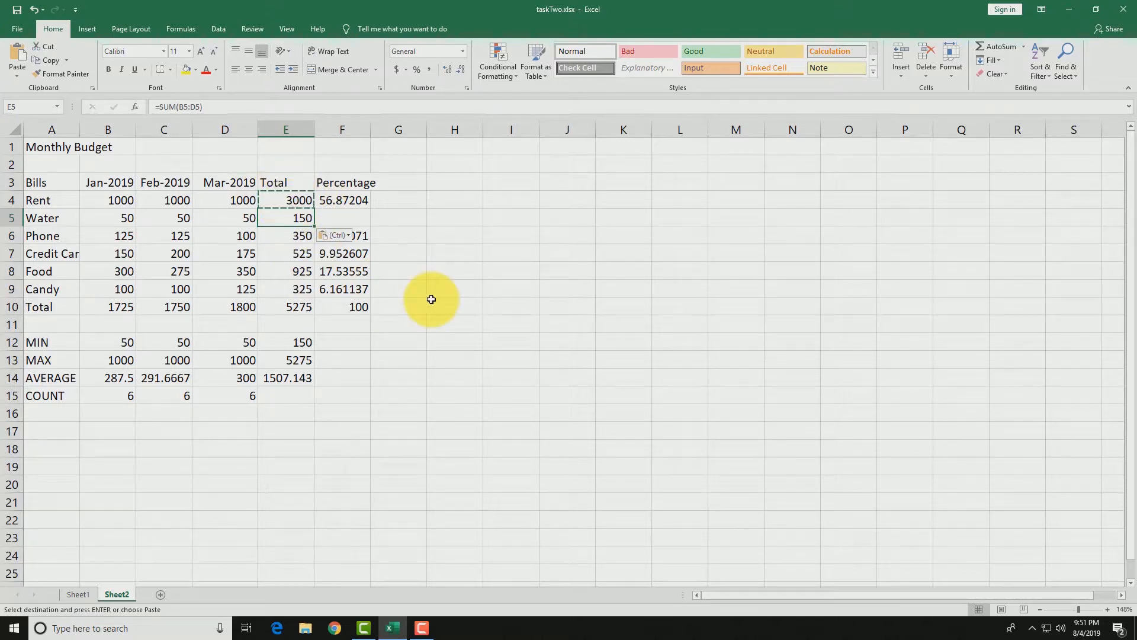
pyautogui.press('Escape')
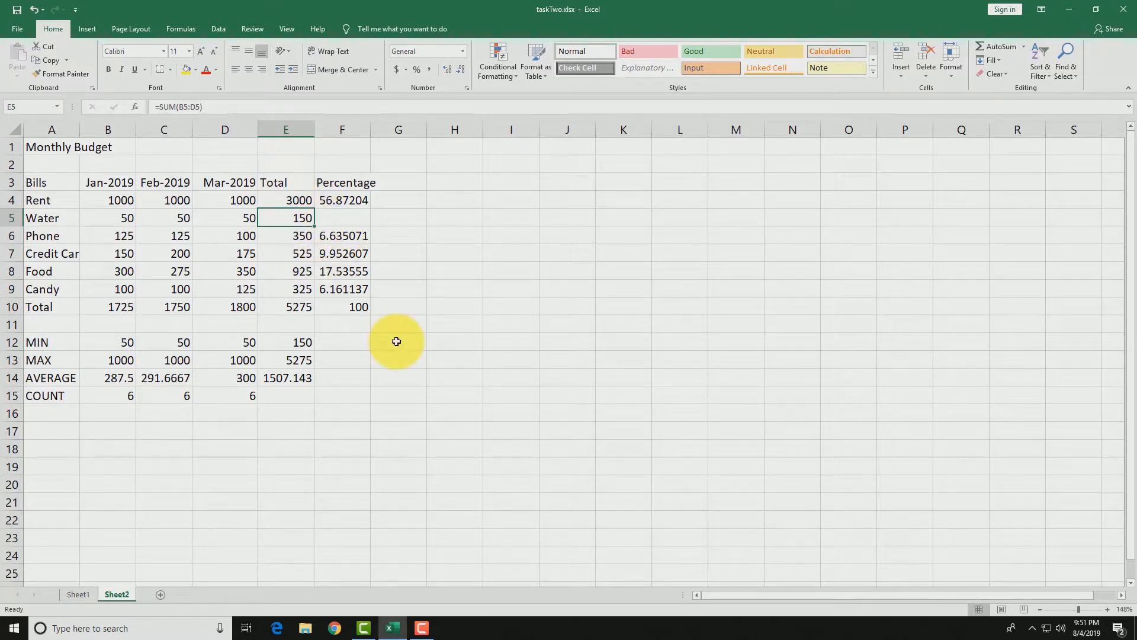
# Step: Copy Rent's Percentage formula from F4 into the Water row's Percentage cell, F5
pyautogui.click(345, 202)
pyautogui.hotkey('ctrl', 'c')
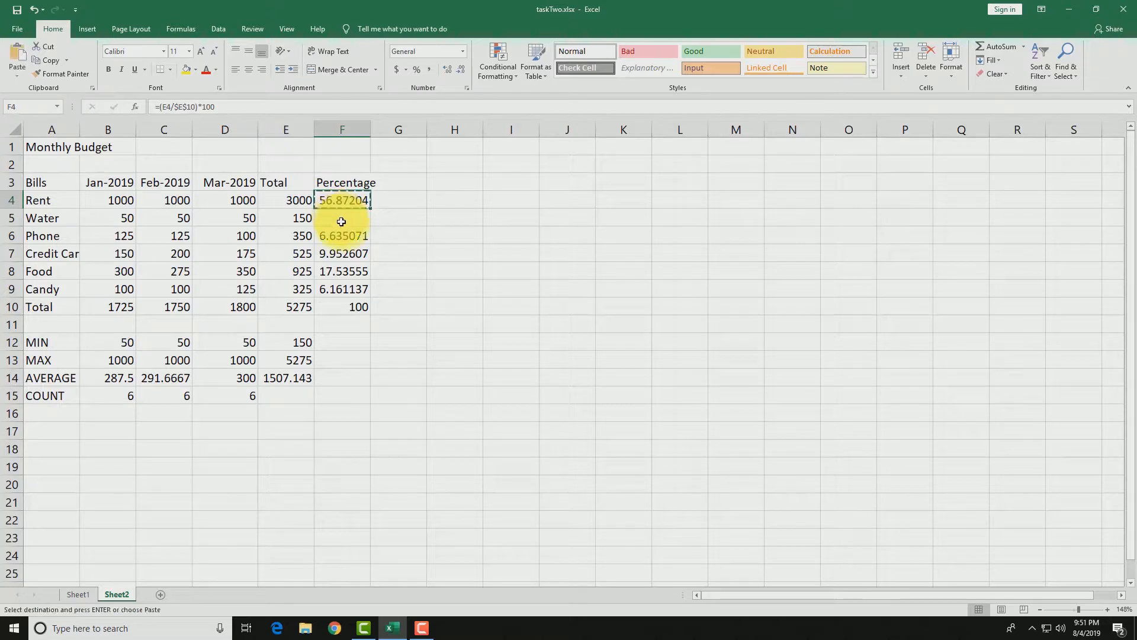
pyautogui.click(342, 219)
pyautogui.hotkey('ctrl', 'v')
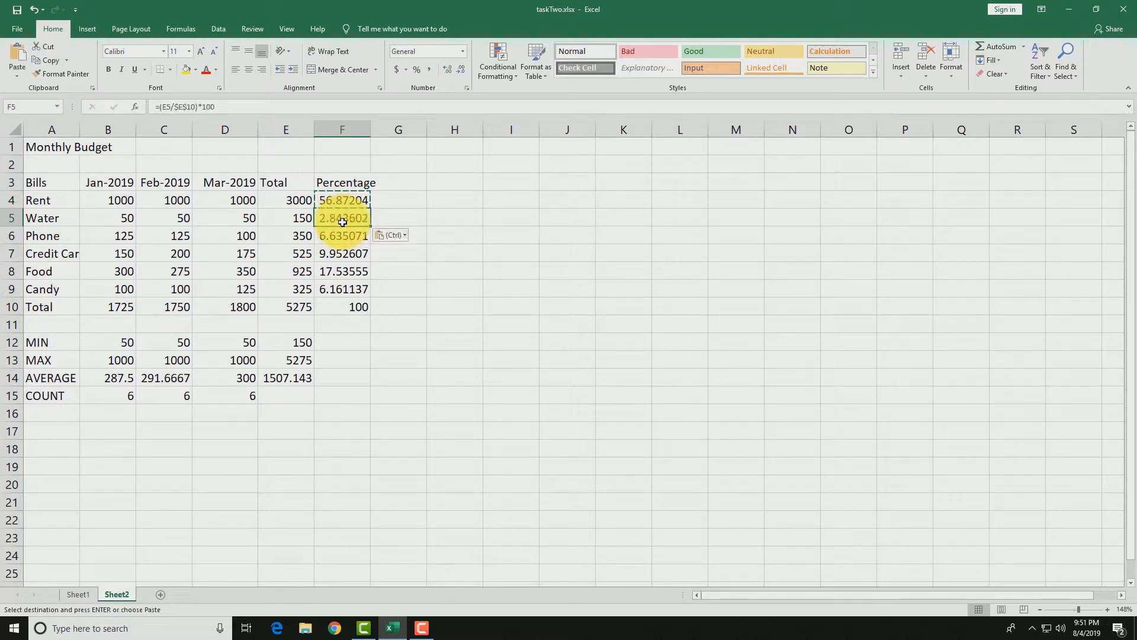
pyautogui.press('Escape')
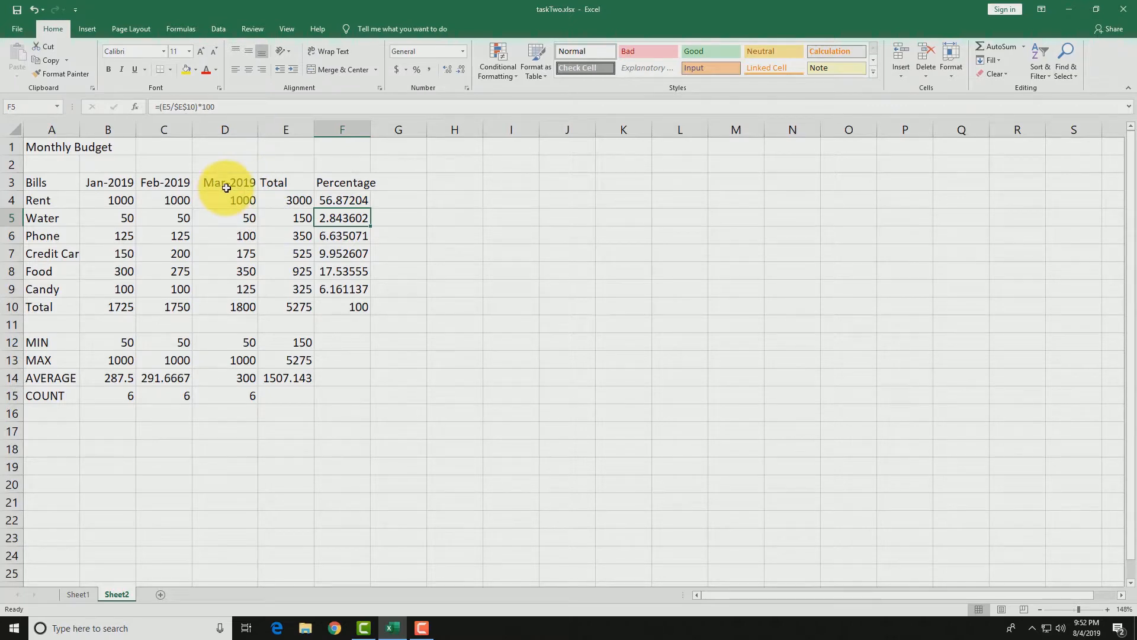
# Step: Insert a new column before Total and enter Apr-2019 as its heading in row 3
pyautogui.click(288, 129)
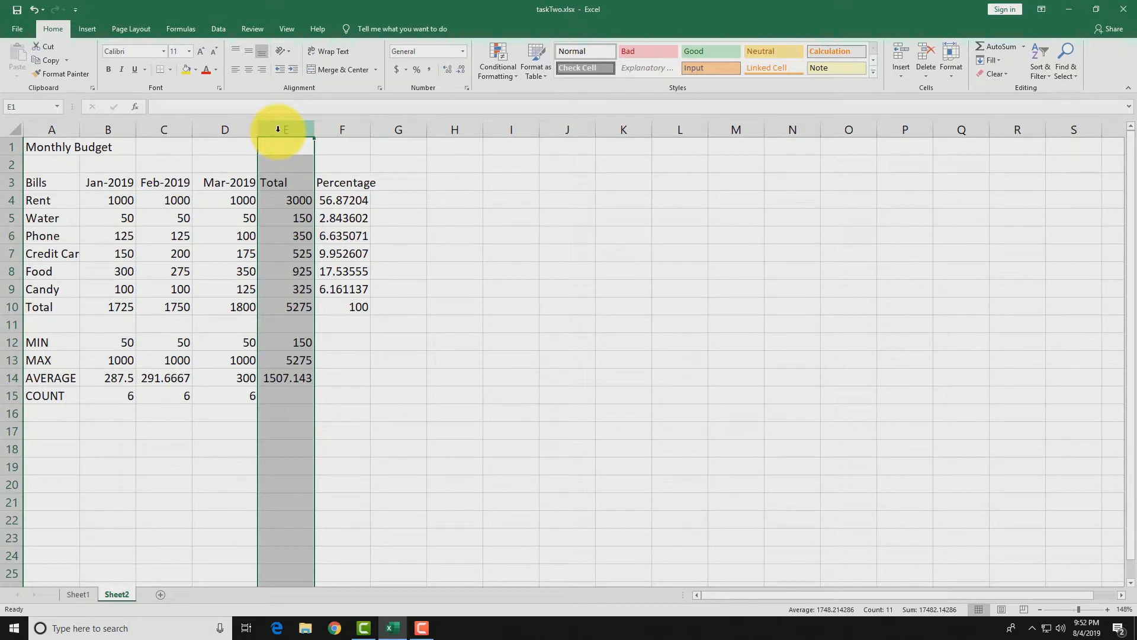
pyautogui.hotkey('ctrl', 'shift', '+')
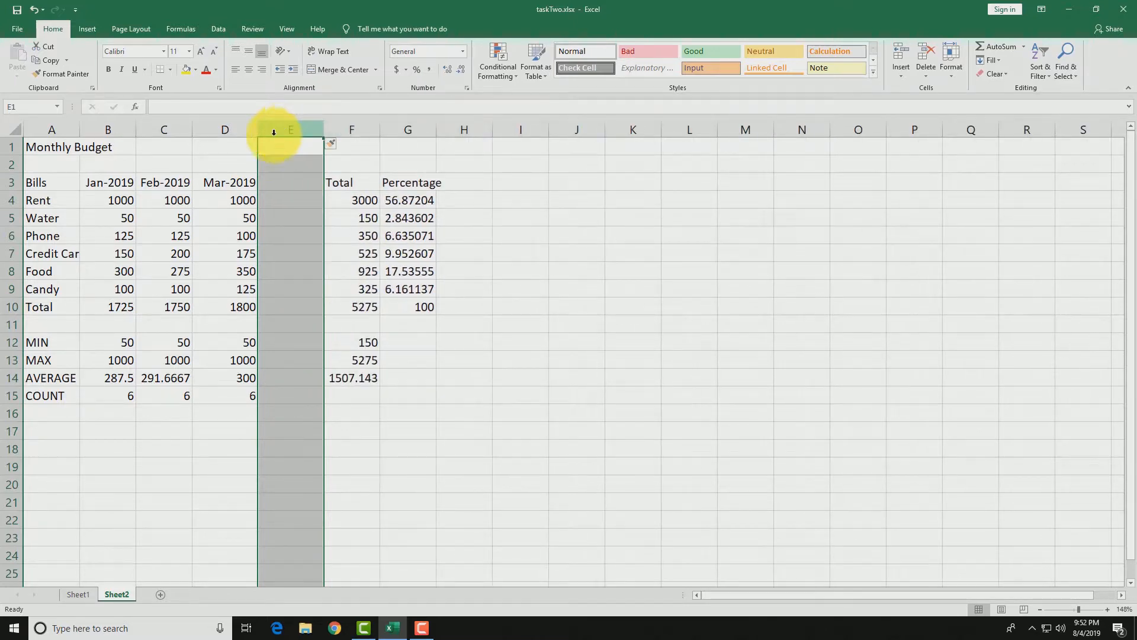
pyautogui.click(270, 184)
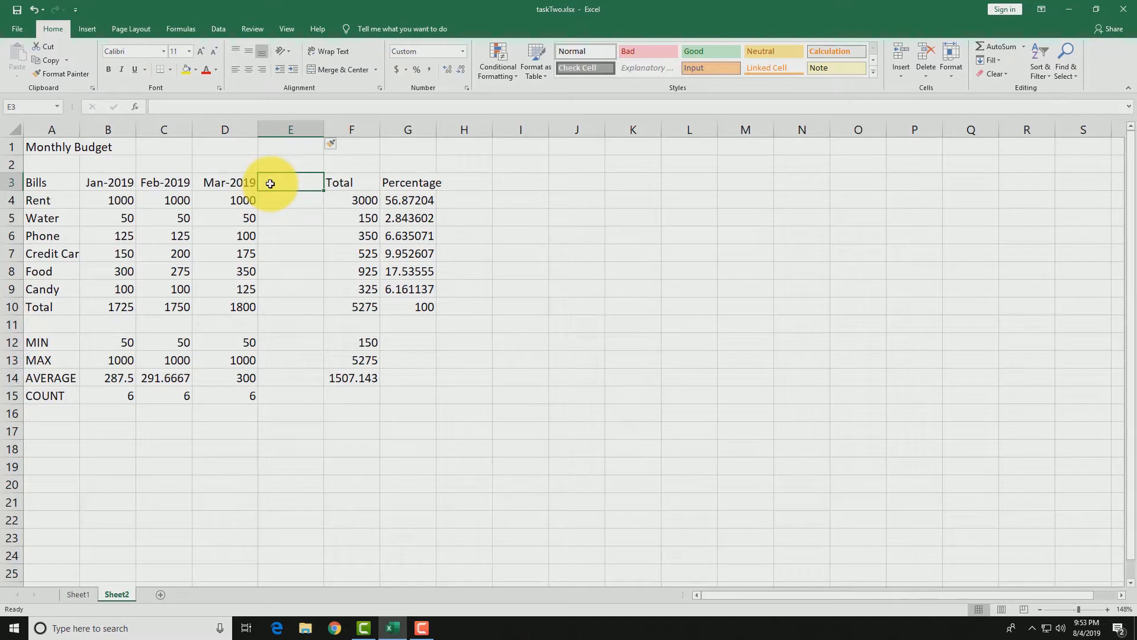
pyautogui.write('Apr-2019')
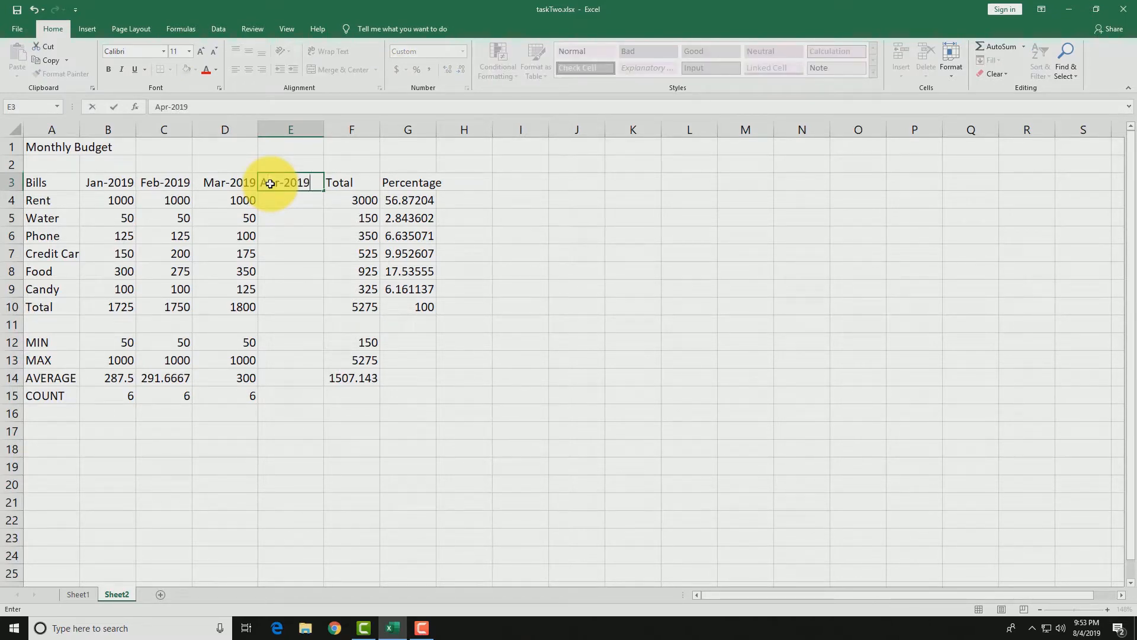
pyautogui.press('Return')
# Step: Enter the Apr-2019 bills: Rent 1100, Water 50, Phone 120, Credit Card 150, Food 300 and Candy 100
pyautogui.write('1')
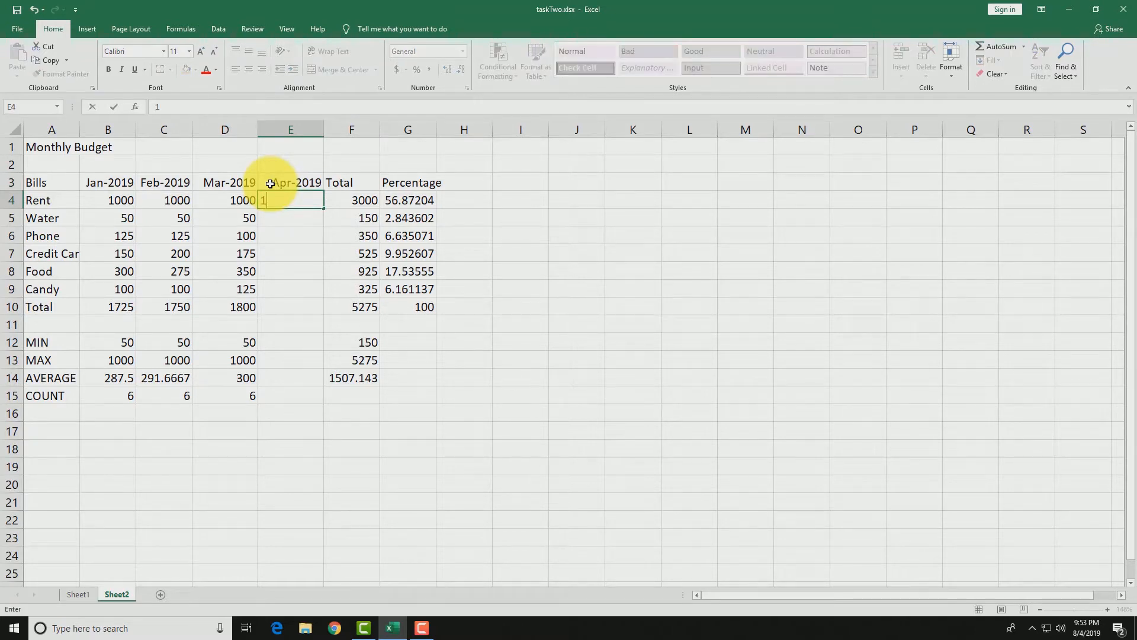
pyautogui.write('100')
pyautogui.press('Return')
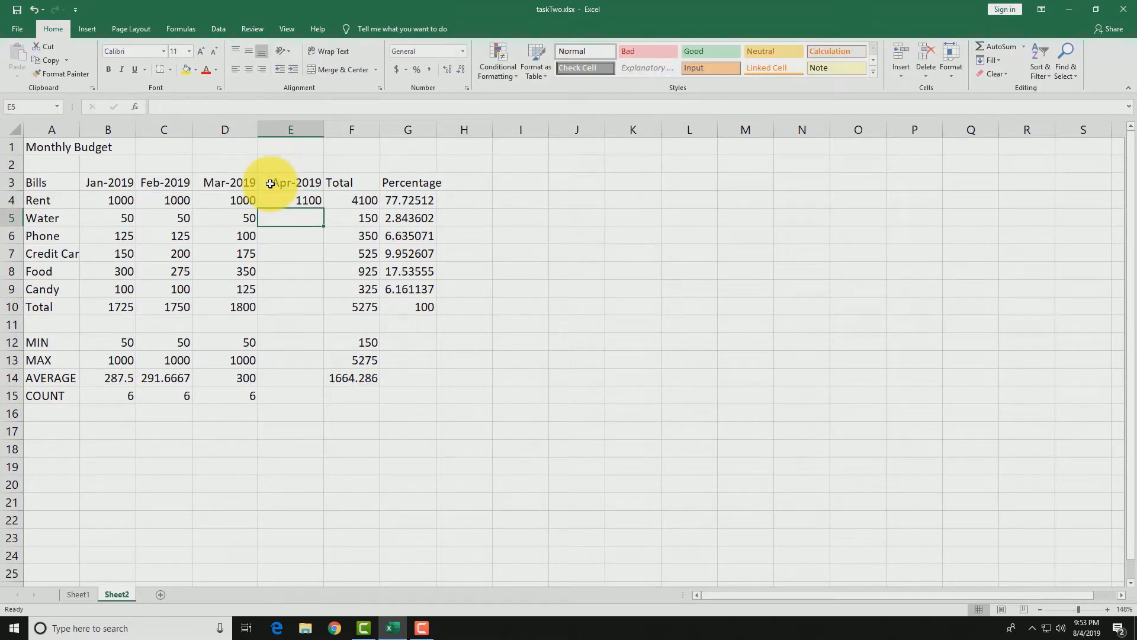
pyautogui.write('50')
pyautogui.press('Return')
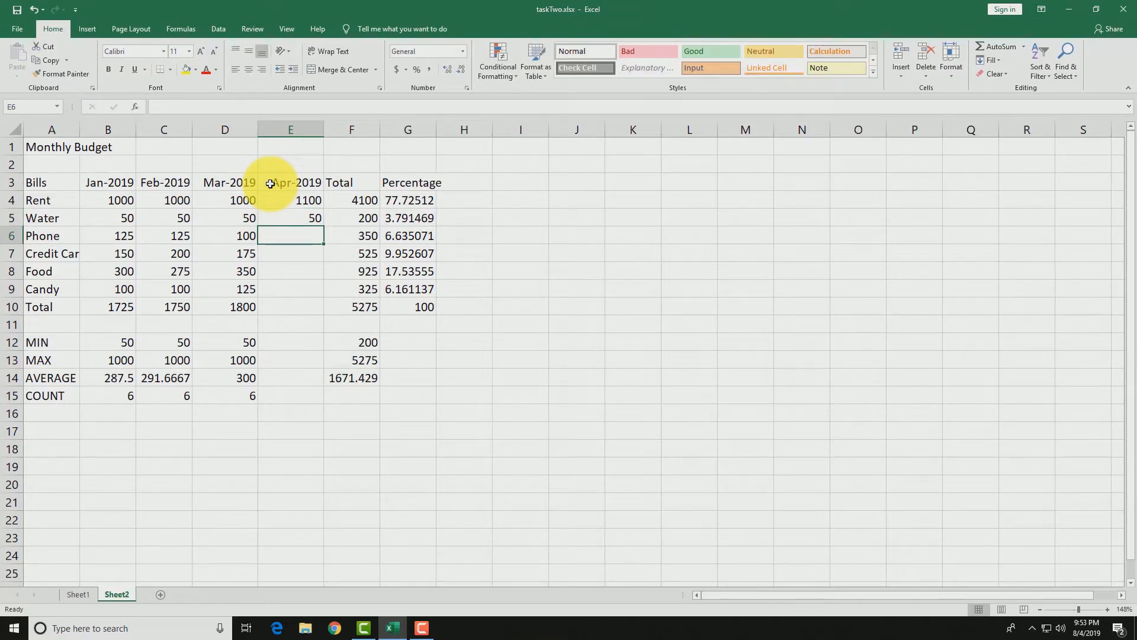
pyautogui.write('120')
pyautogui.press('Return')
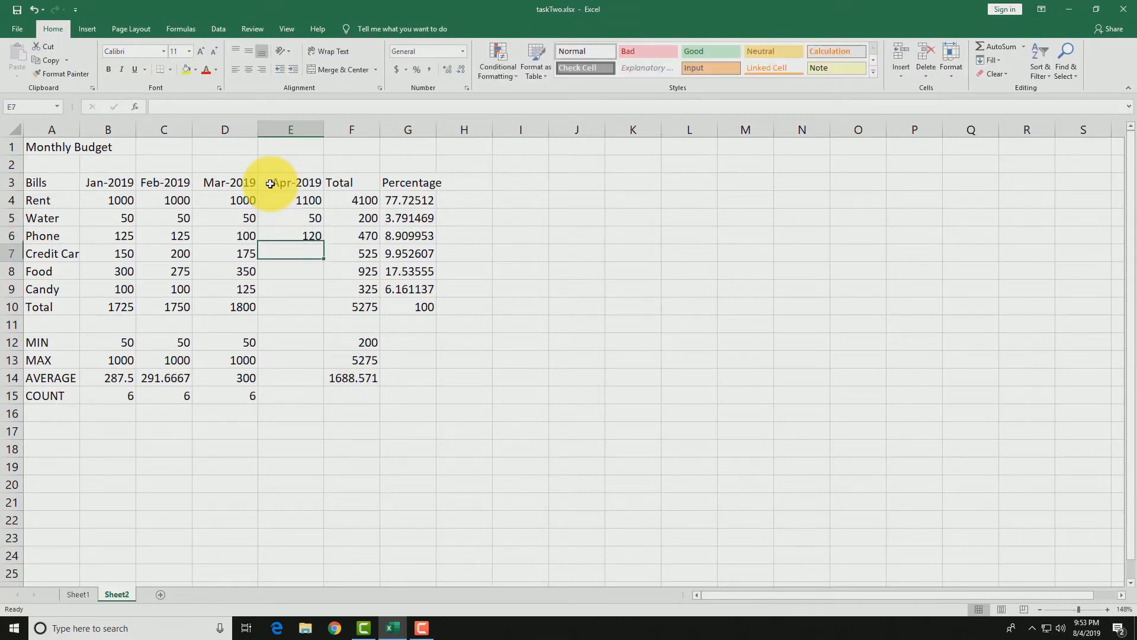
pyautogui.write('1')
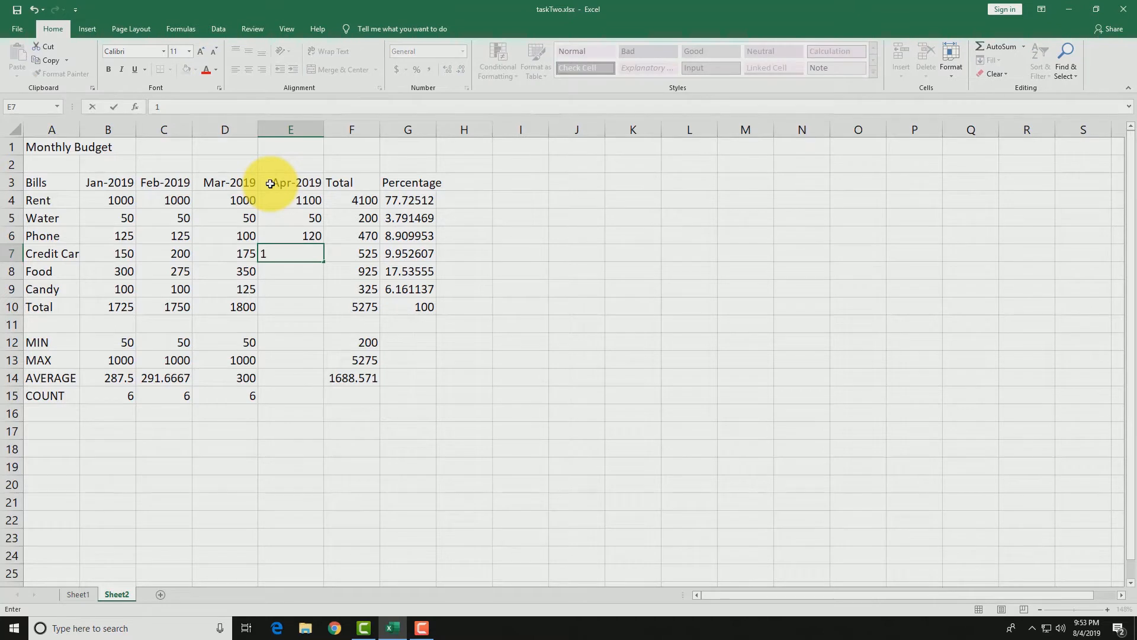
pyautogui.write('50')
pyautogui.press('Return')
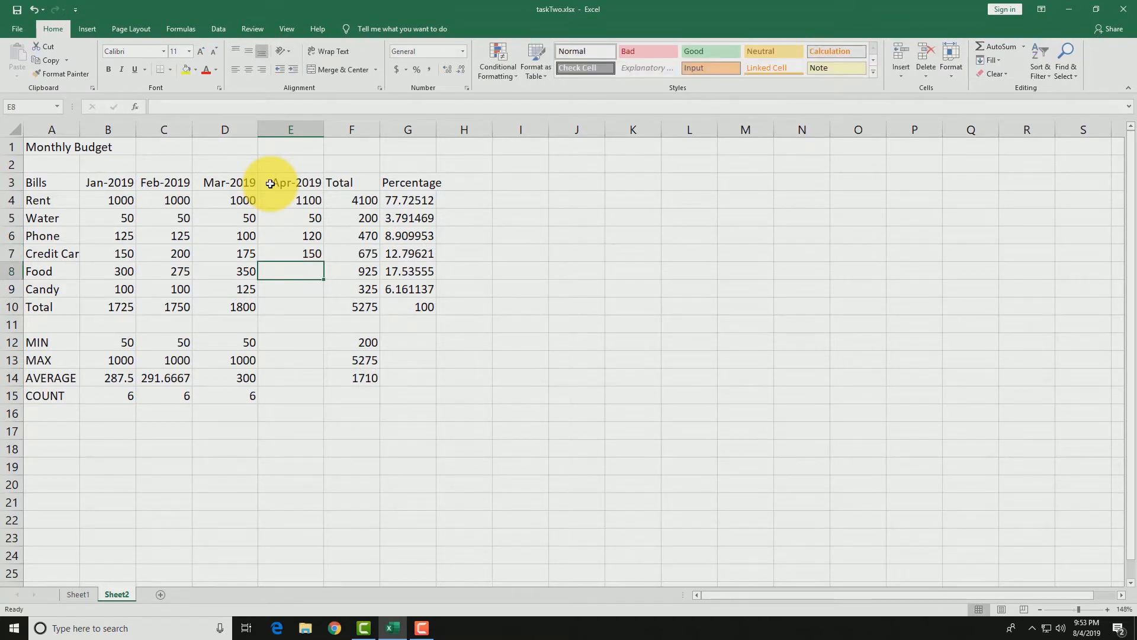
pyautogui.write('300')
pyautogui.press('Return')
pyautogui.write('100')
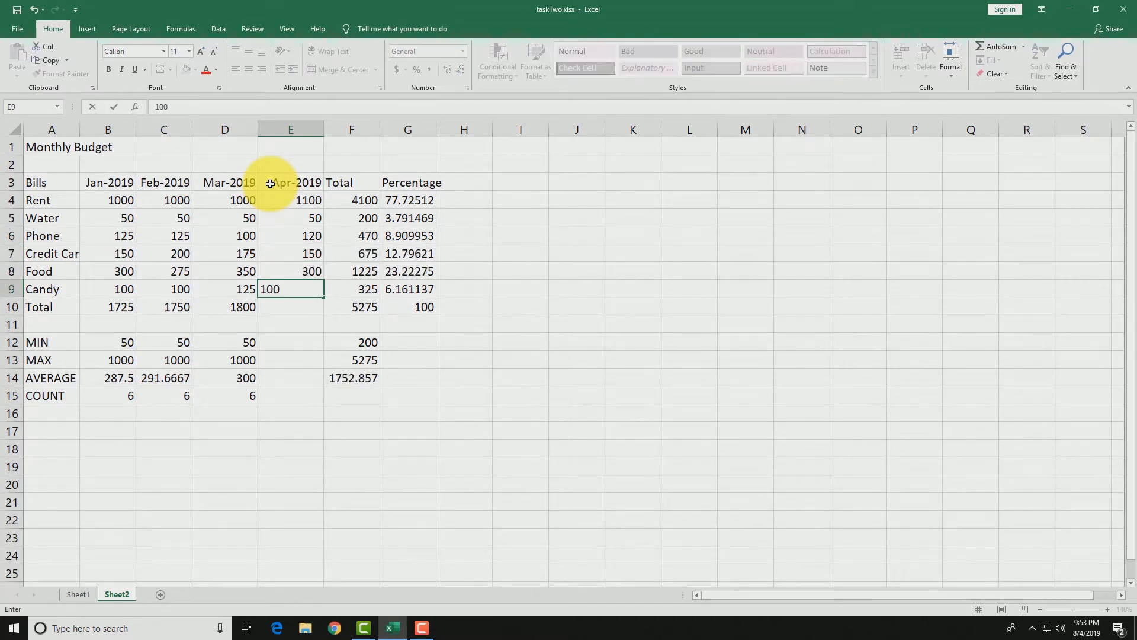
pyautogui.press('Return')
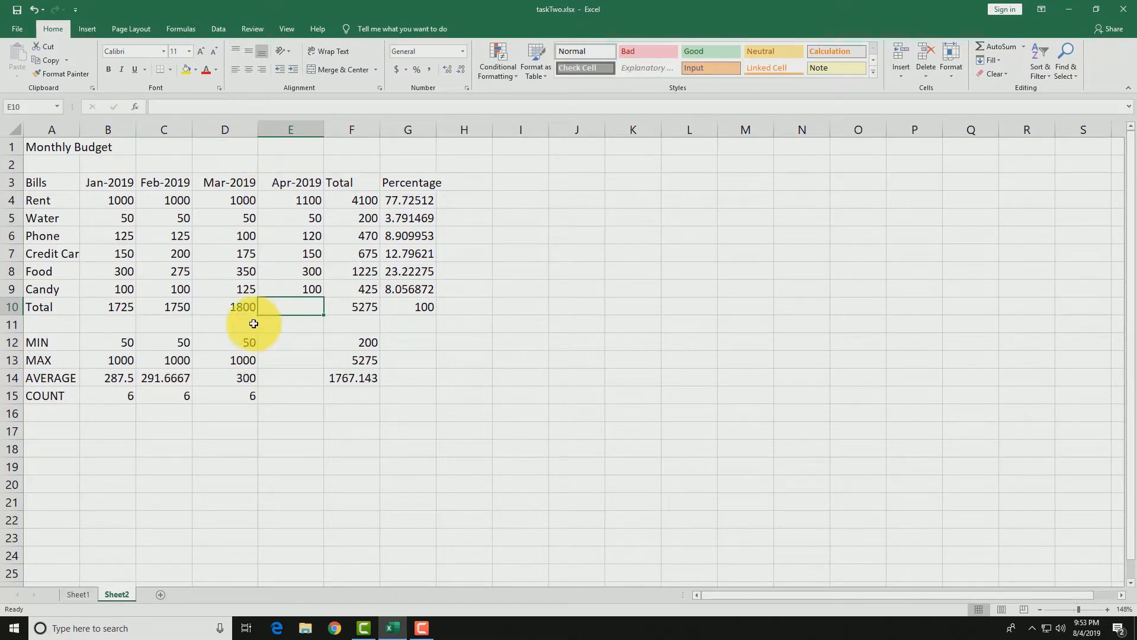
# Step: Copy the Mar-2019 SUM formula from D10 into the Apr-2019 Total cell, E10, and check the range it sums
pyautogui.click(240, 307)
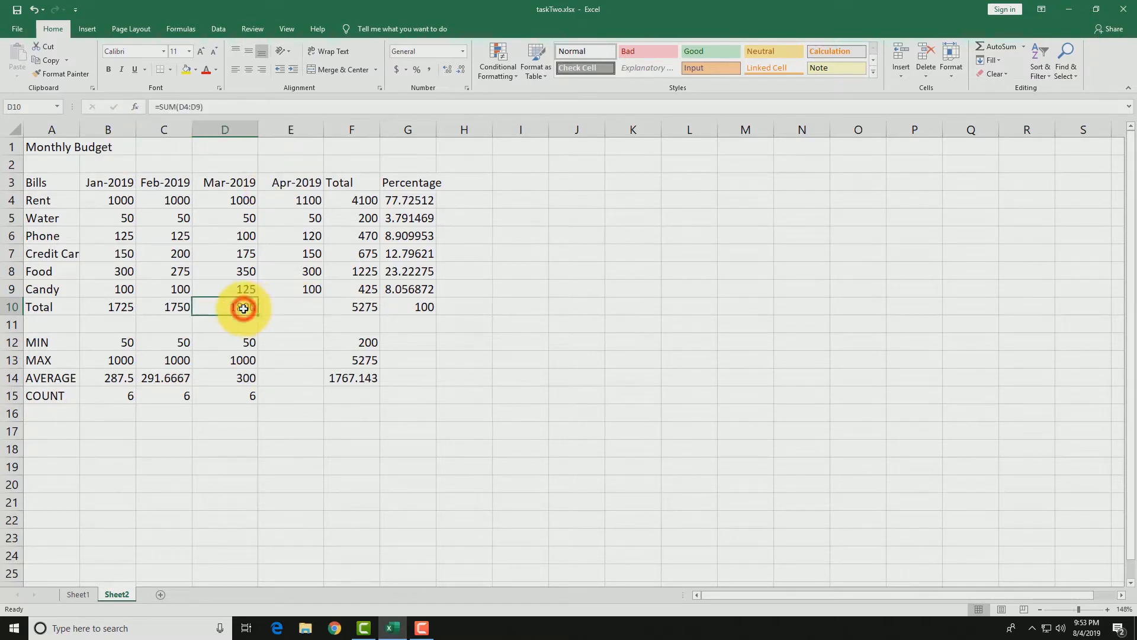
pyautogui.doubleClick(240, 309)
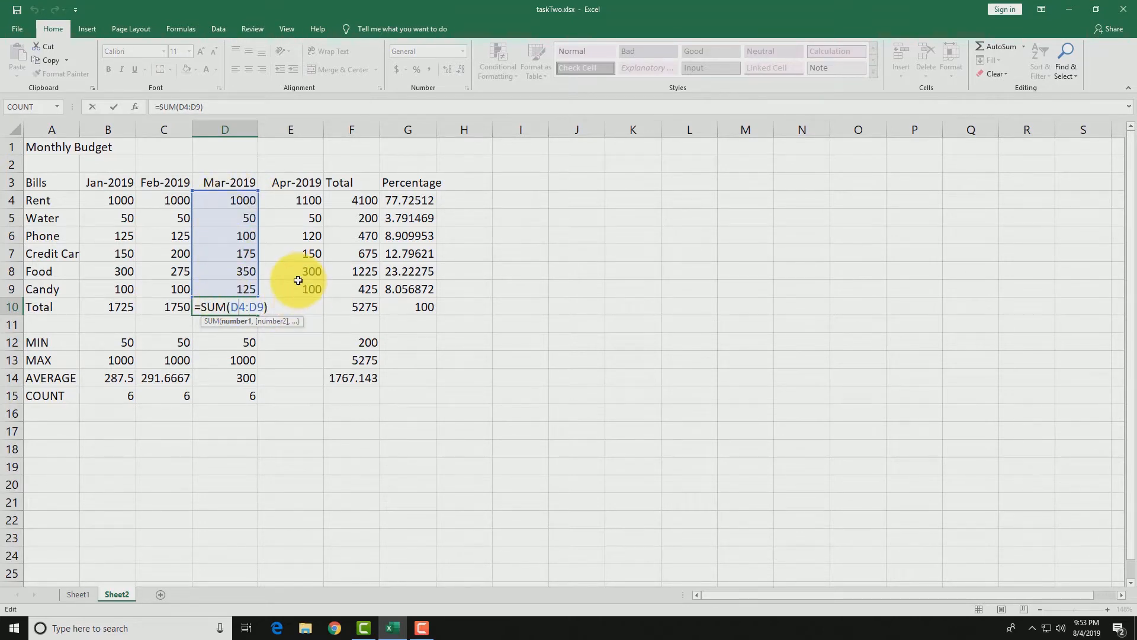
pyautogui.press('Return')
pyautogui.click(228, 308)
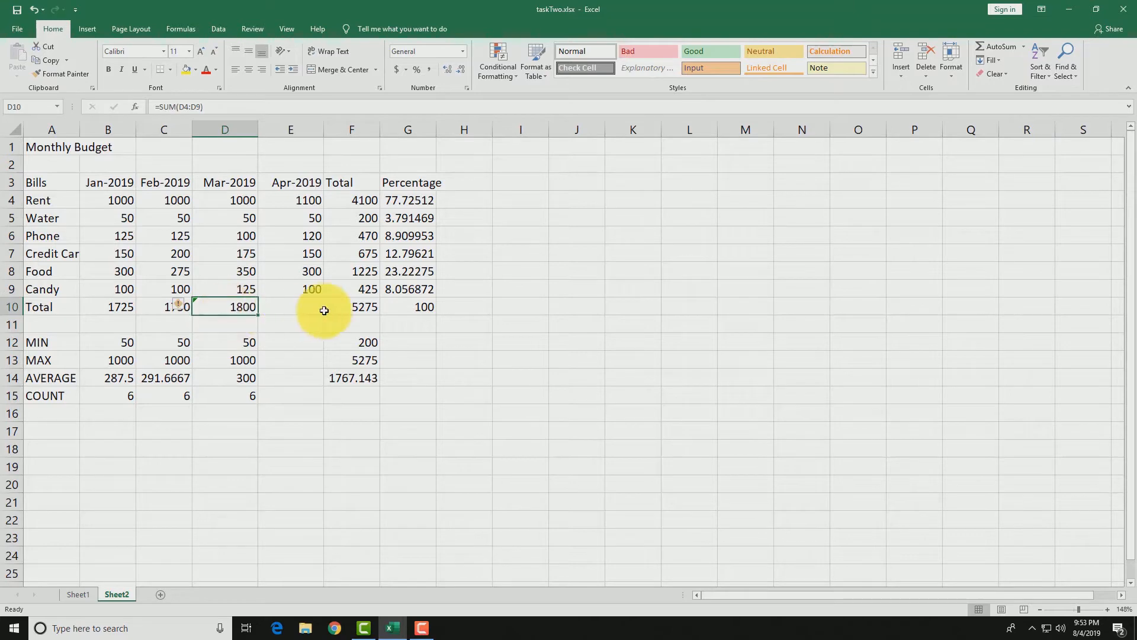
pyautogui.hotkey('ctrl', 'c')
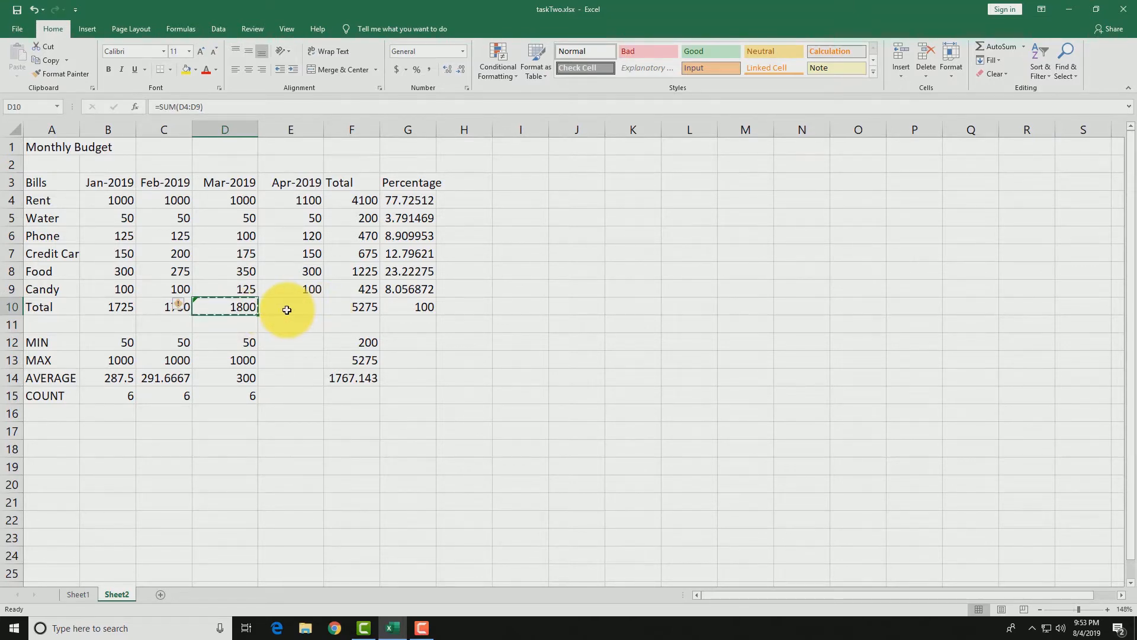
pyautogui.click(304, 306)
pyautogui.hotkey('ctrl', 'v')
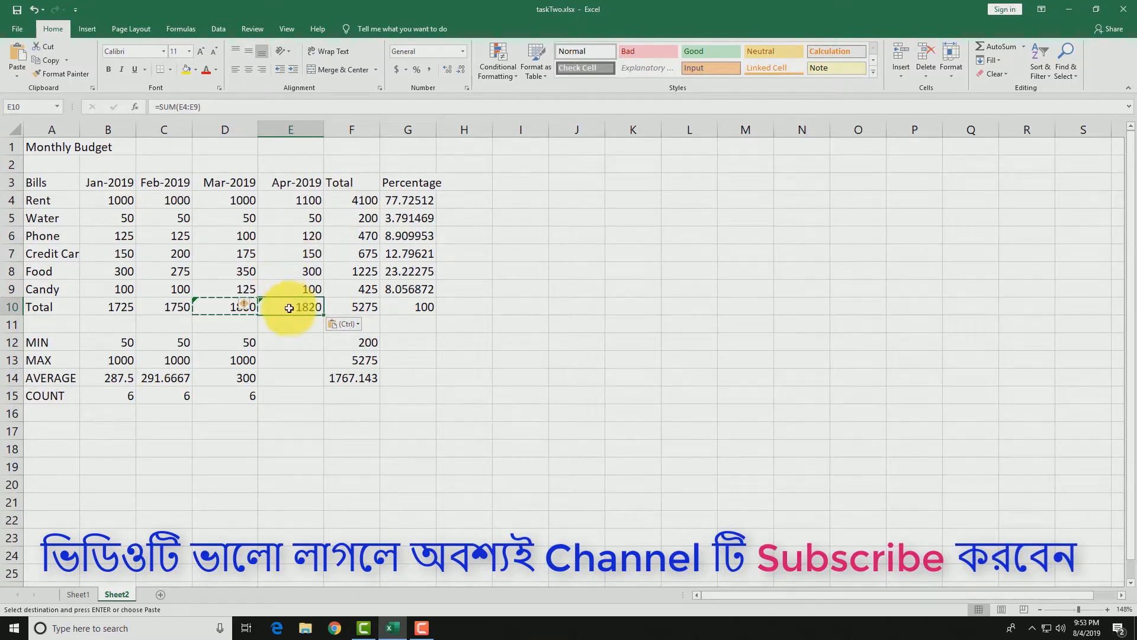
pyautogui.click(450, 432)
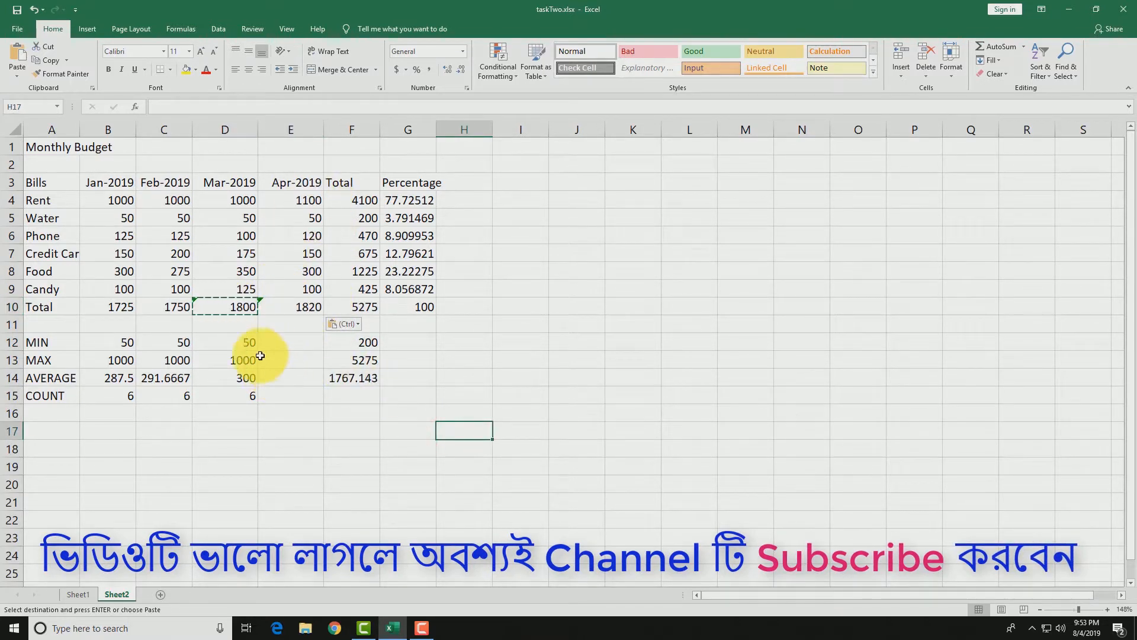
pyautogui.press('Escape')
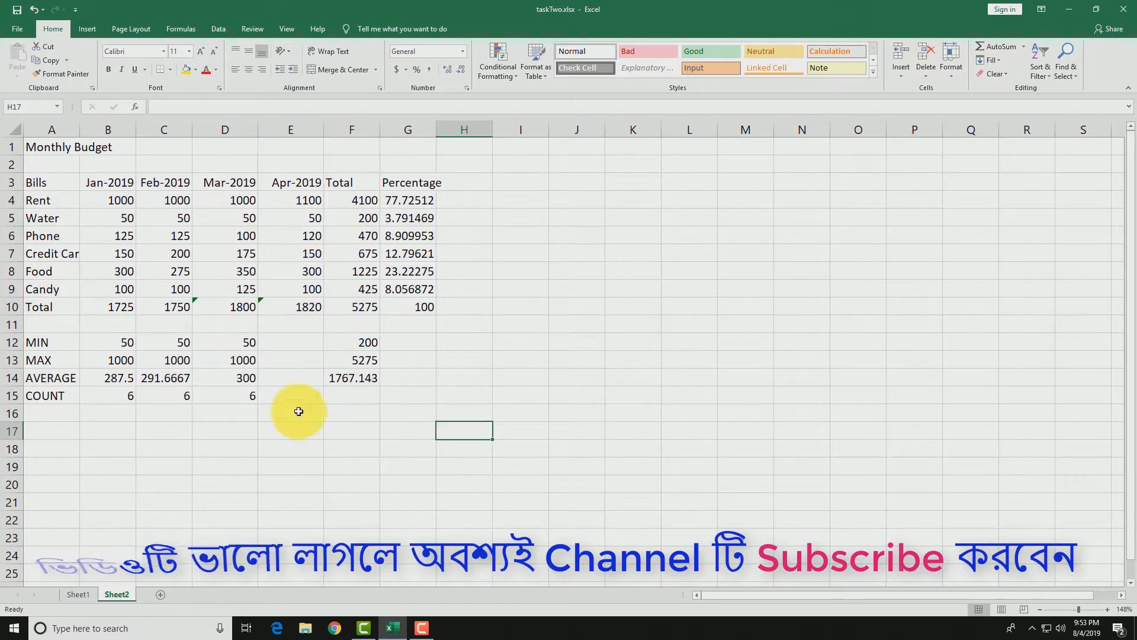
pyautogui.doubleClick(302, 306)
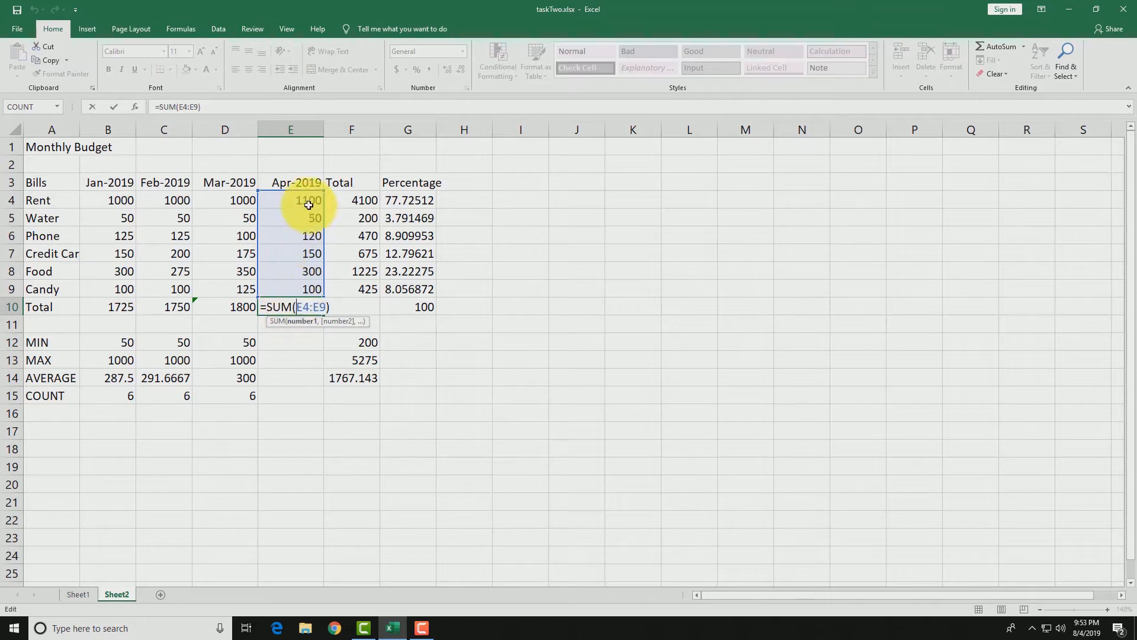
pyautogui.press('Escape')
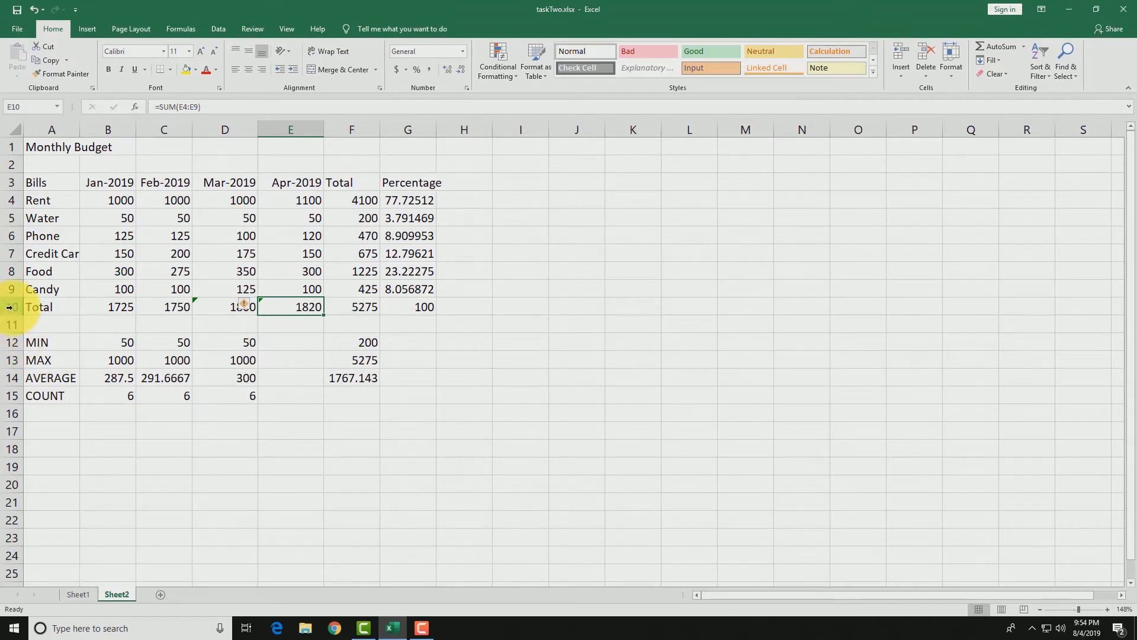
# Step: Insert a blank sheet row above the Food row and delete that blank row again
pyautogui.click(8, 271)
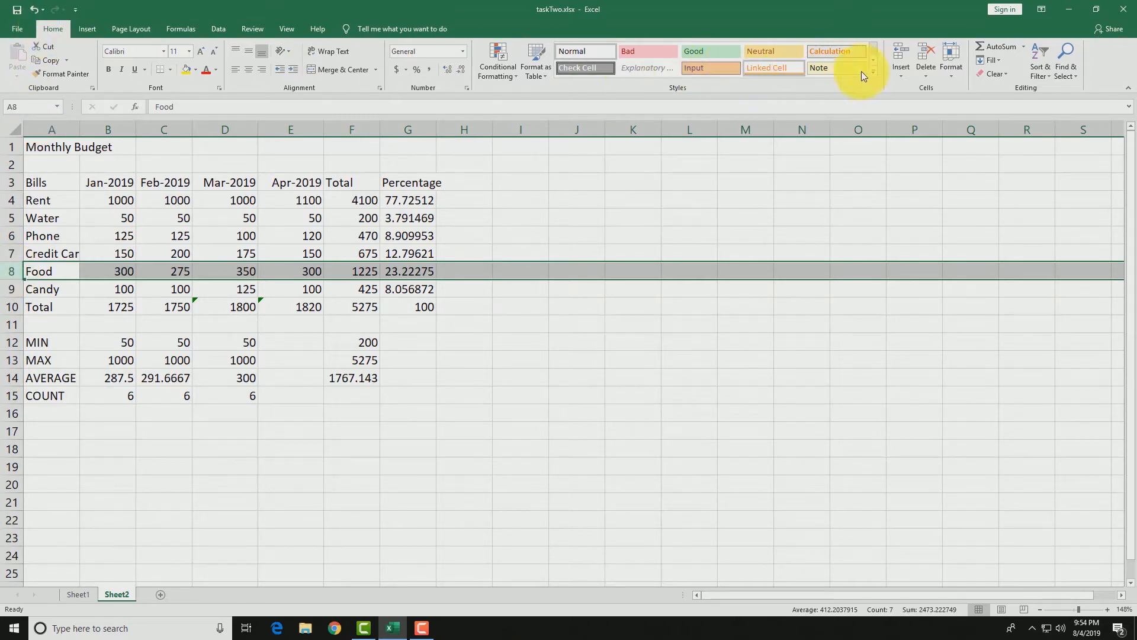
pyautogui.click(902, 75)
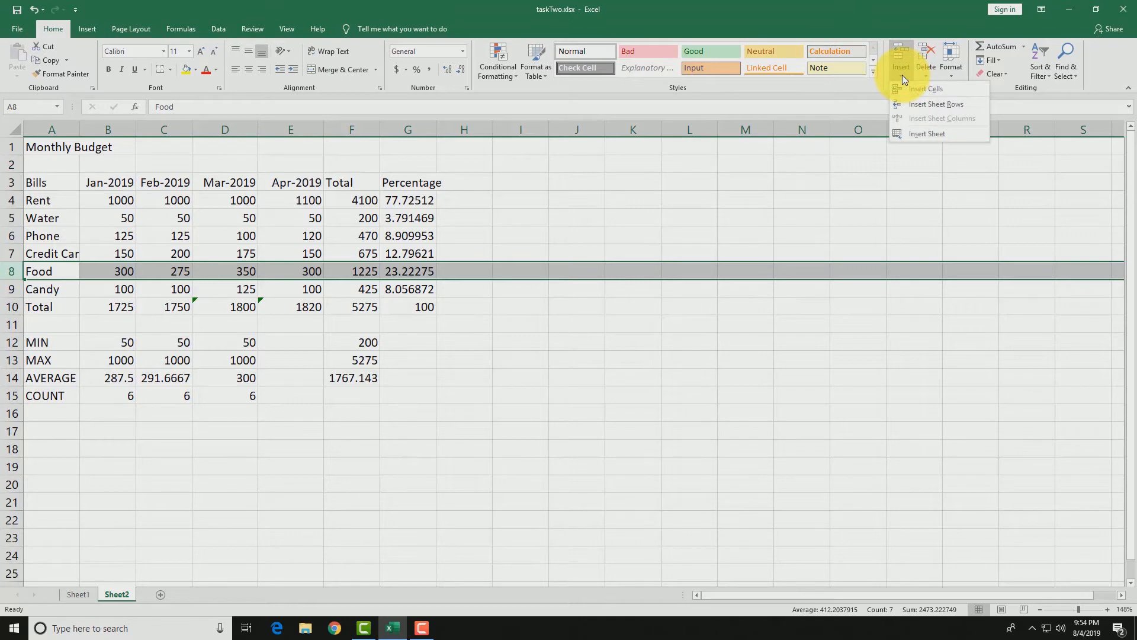
pyautogui.click(965, 104)
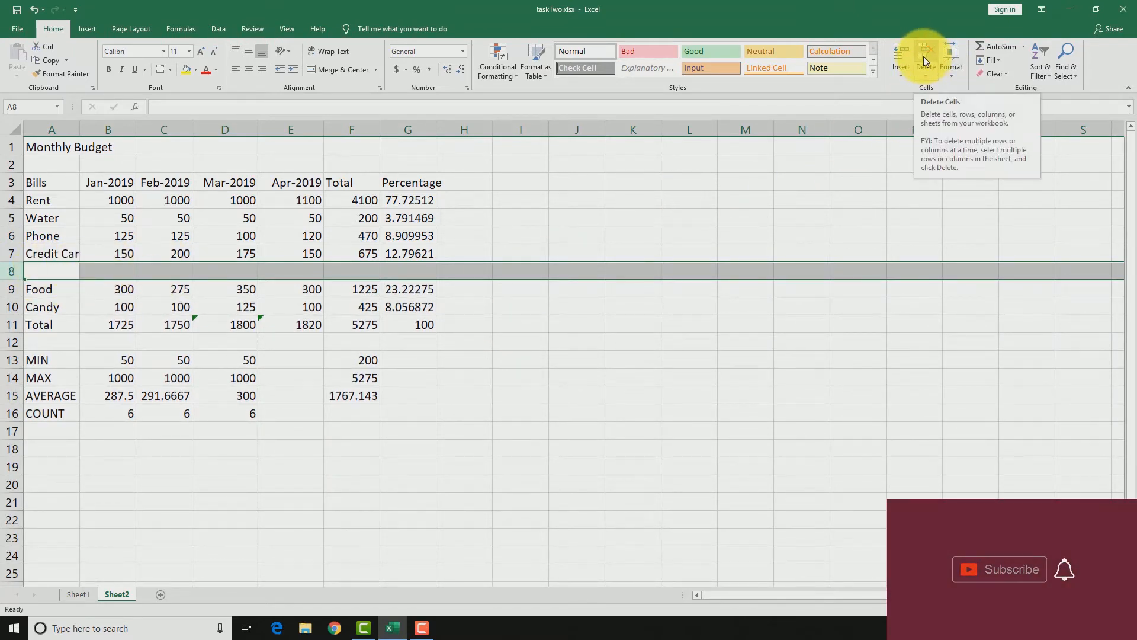
pyautogui.click(926, 77)
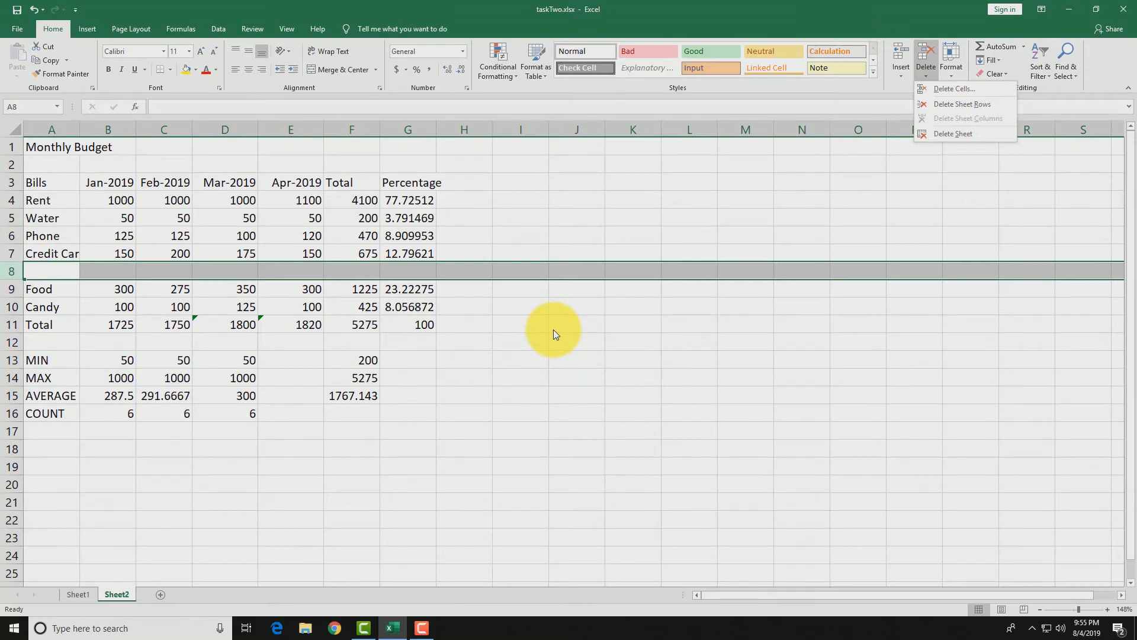
pyautogui.click(15, 271)
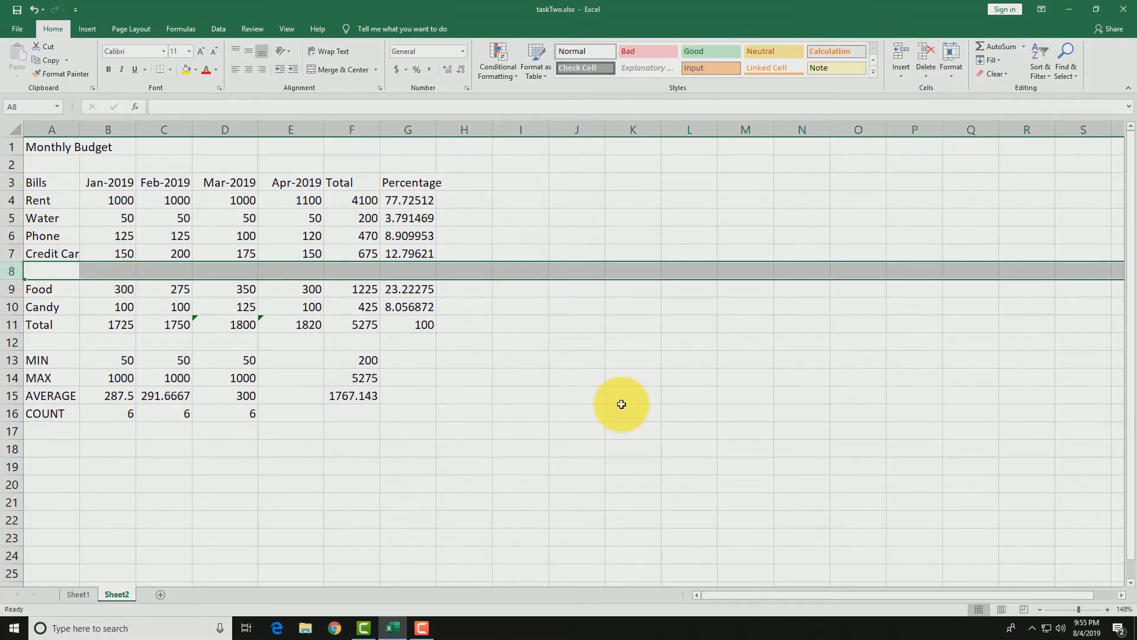
pyautogui.hotkey('ctrl', '-')
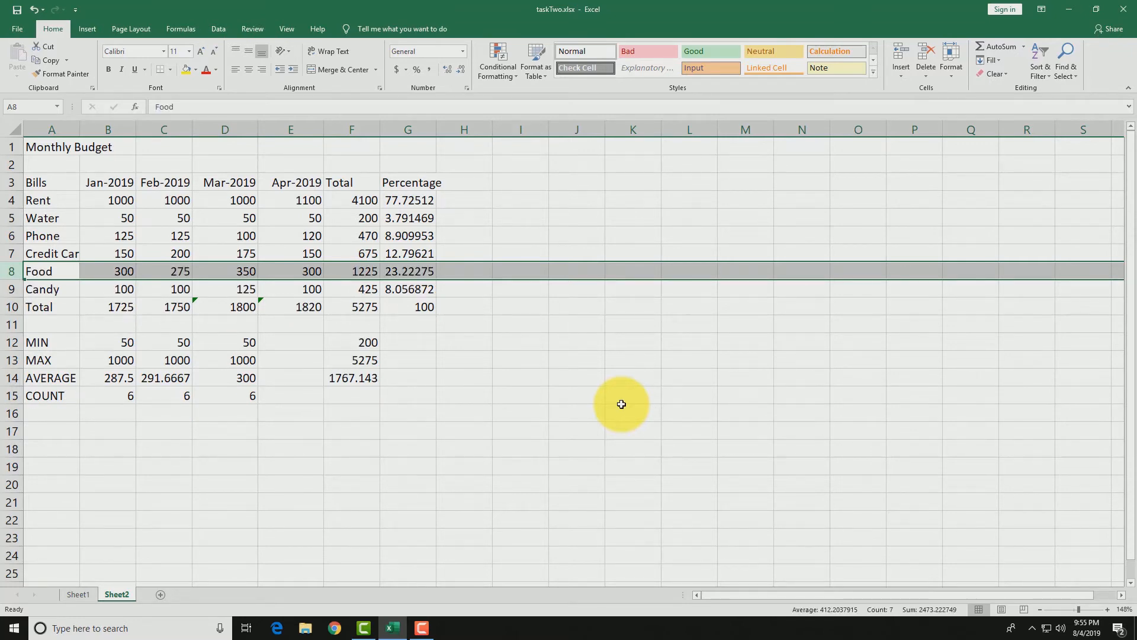
# Step: Delete the entire Water row and the entire Apr-2019 column from the Monthly Budget table
pyautogui.click(11, 219)
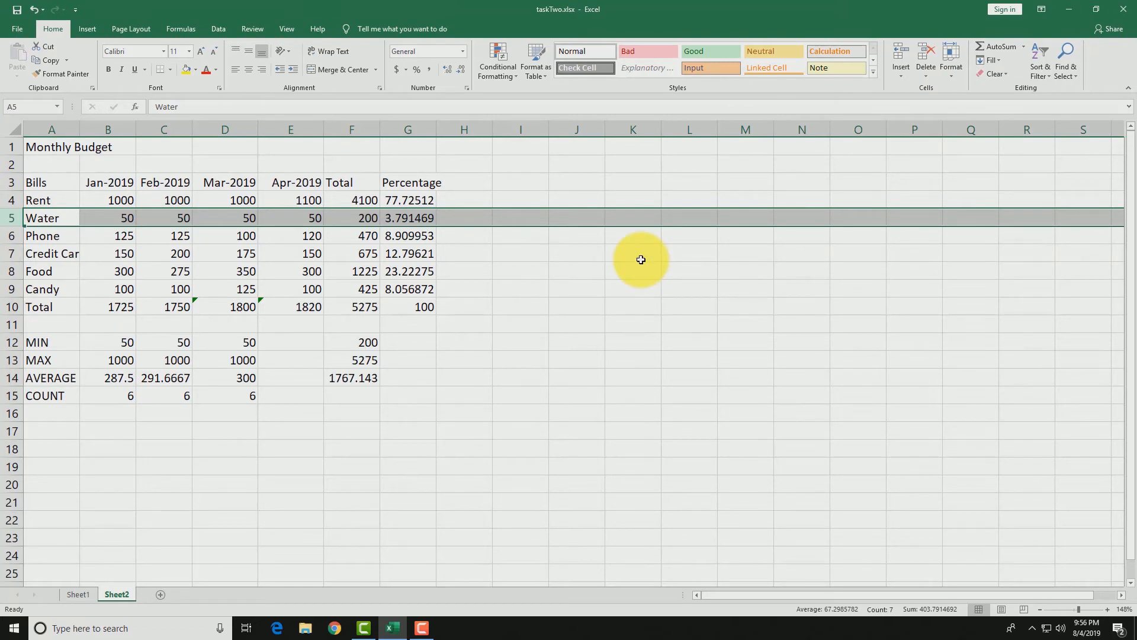
pyautogui.hotkey('ctrl', '-')
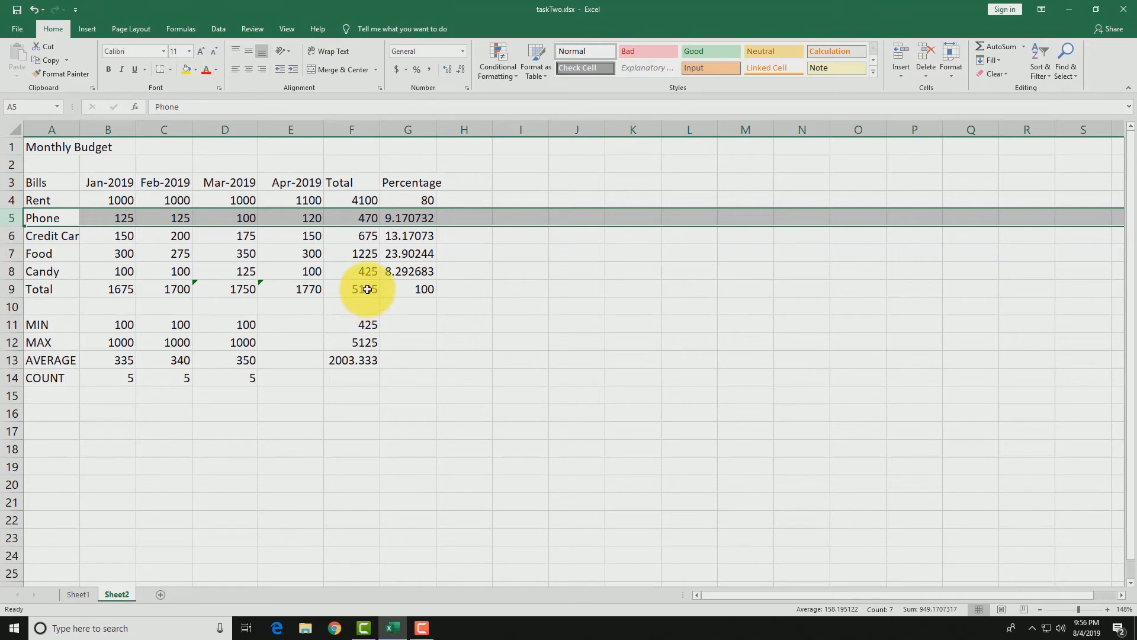
pyautogui.click(288, 128)
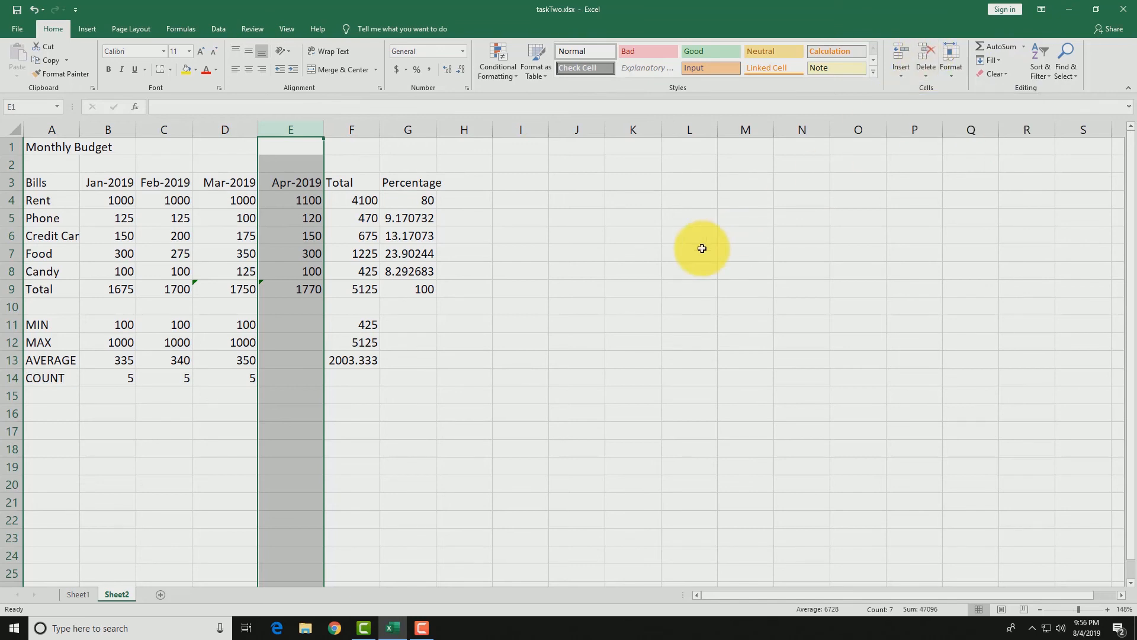
pyautogui.click(929, 57)
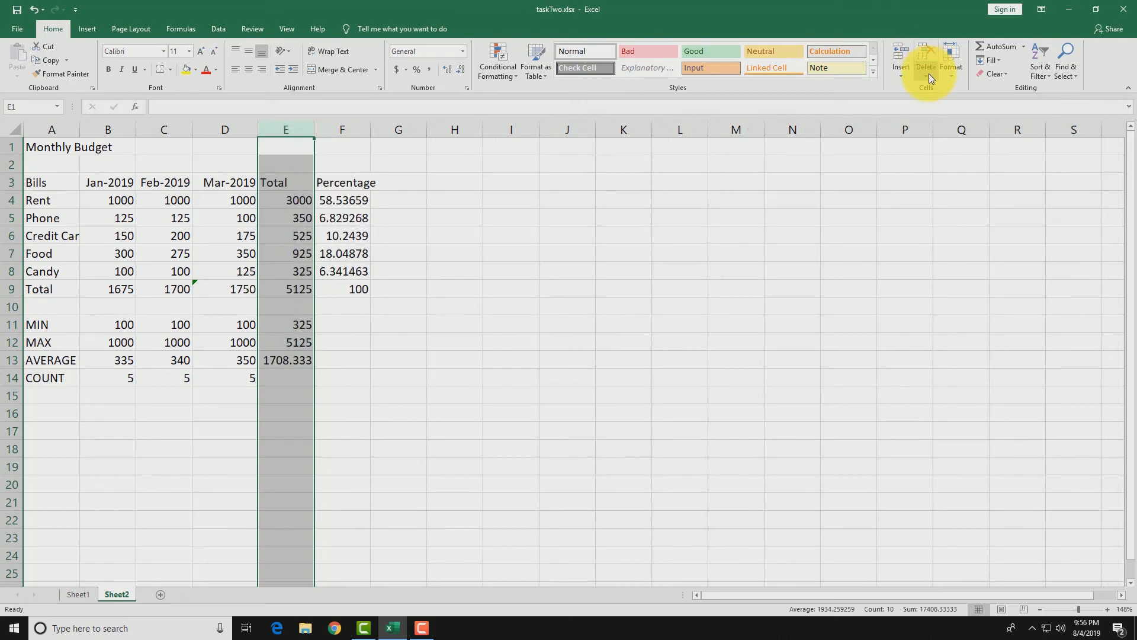
pyautogui.click(929, 74)
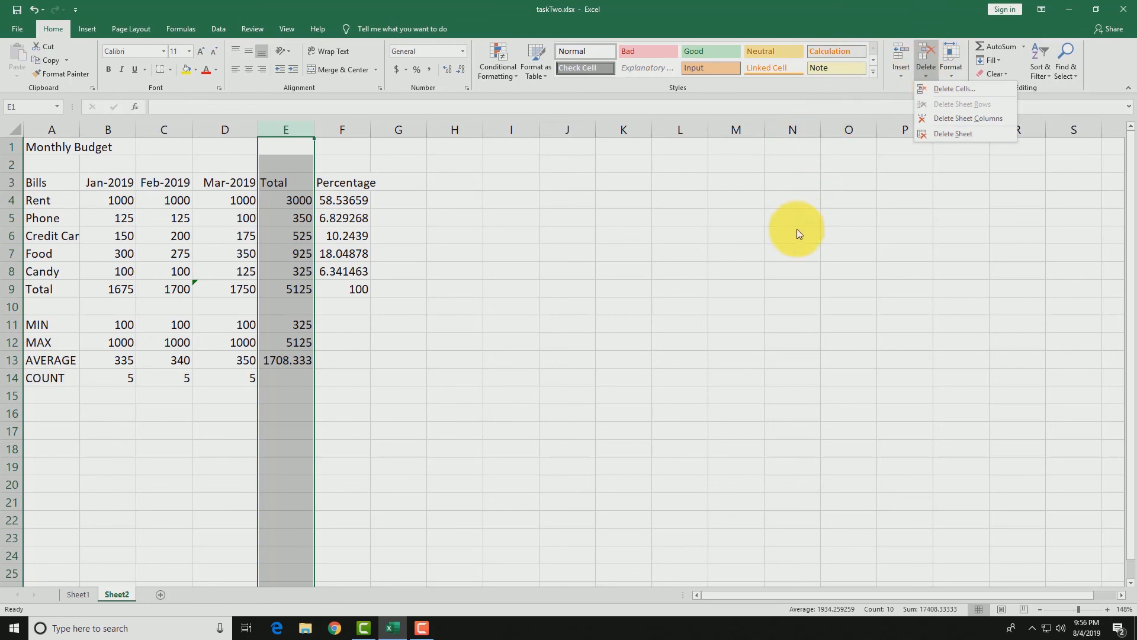
pyautogui.click(787, 240)
pyautogui.click(555, 359)
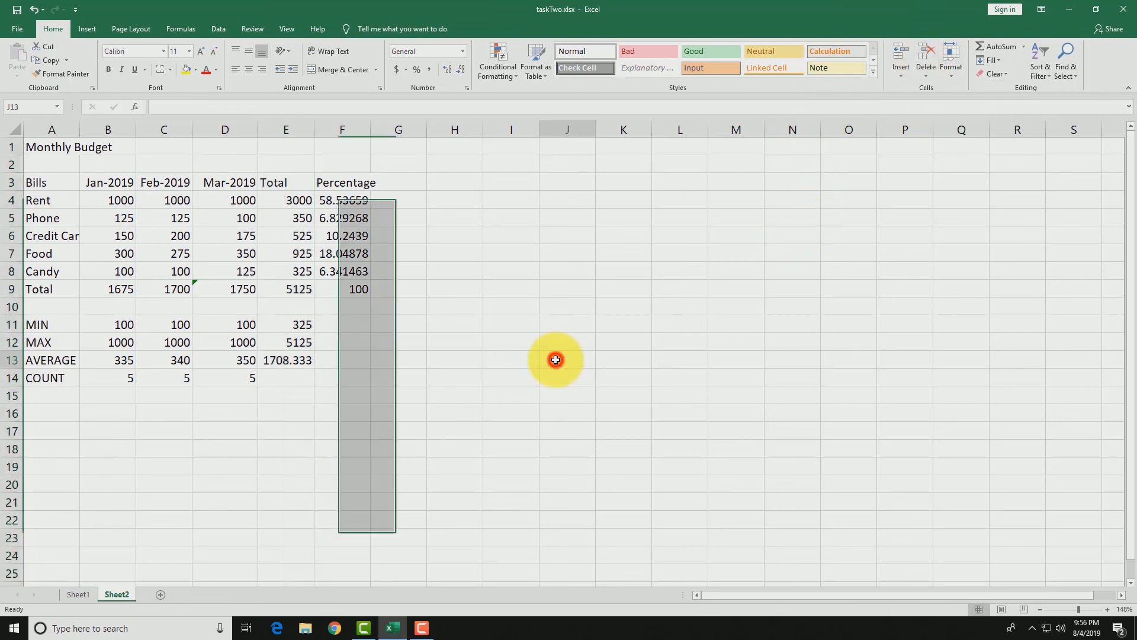